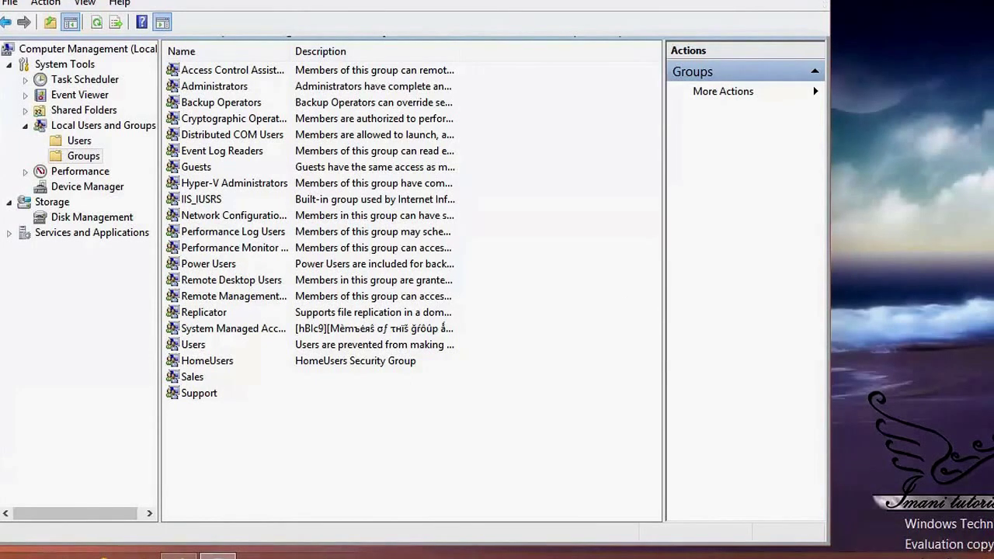
# Close Computer Management with Alt+F4 and bring the Paint workgroup diagram forward.
pyautogui.hotkey('alt', 'F4')
pyautogui.click(181, 555)
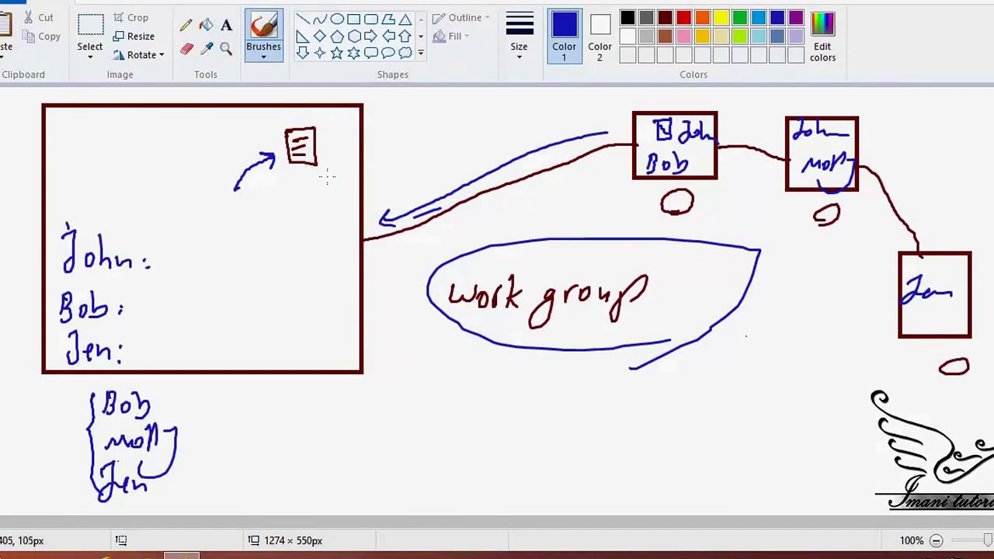
# Circle the document icon in blue, undo a stray dot, and minimize Paint.
pyautogui.moveTo(337, 181)
pyautogui.mouseDown()
pyautogui.moveTo(310, 181)
pyautogui.moveTo(273, 156)
pyautogui.moveTo(288, 120)
pyautogui.moveTo(334, 144)
pyautogui.moveTo(333, 177)
pyautogui.moveTo(309, 202)
pyautogui.mouseUp()
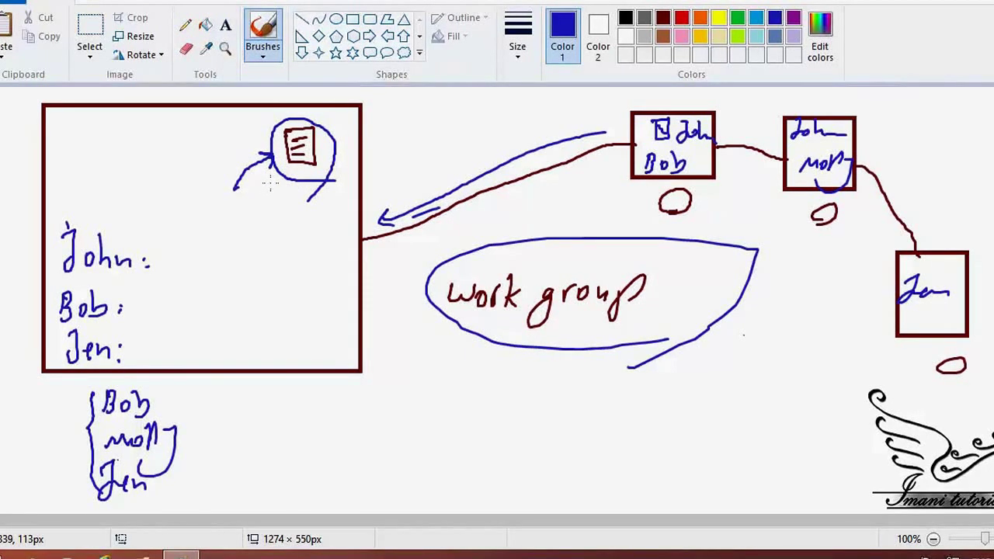
pyautogui.click(173, 261)
pyautogui.hotkey('ctrl', 'z')
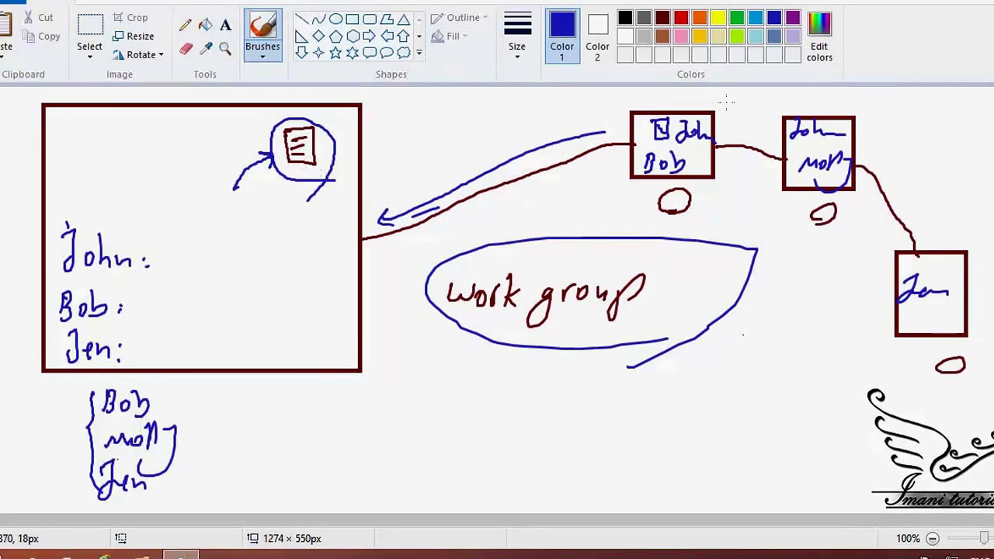
pyautogui.click(981, 4)
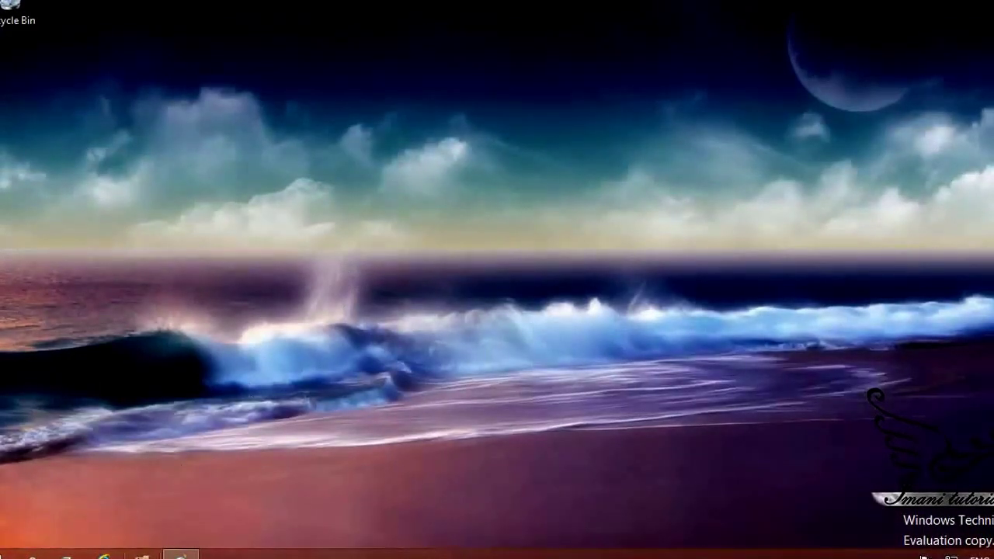
# Browse from Local Disk (C:) into Docs and My Edited Videos, then back to C:.
pyautogui.click(142, 554)
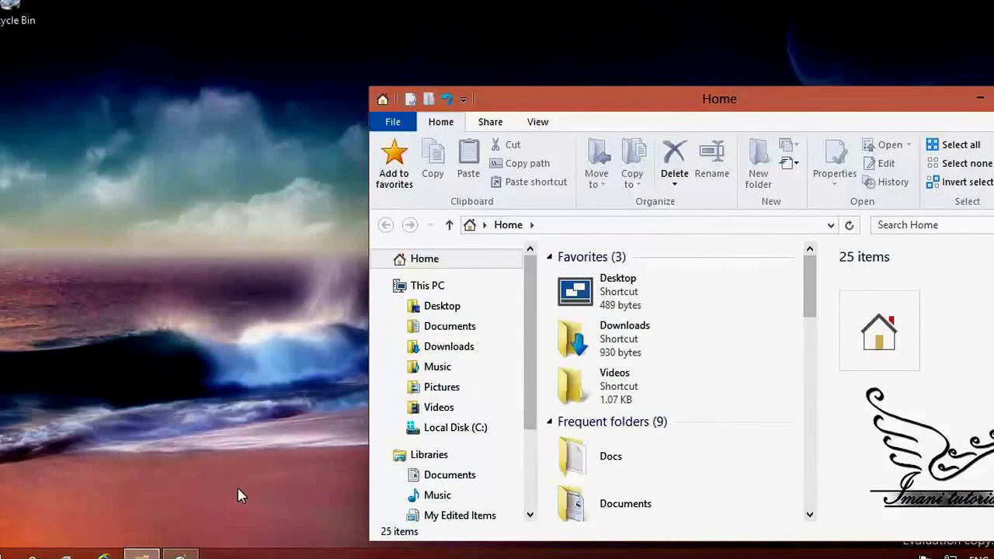
pyautogui.click(439, 435)
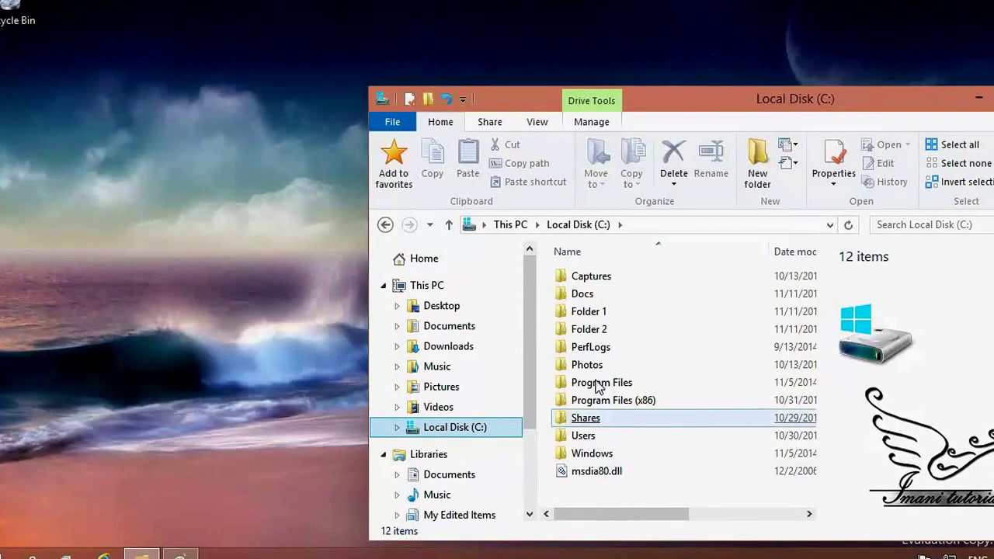
pyautogui.click(594, 301)
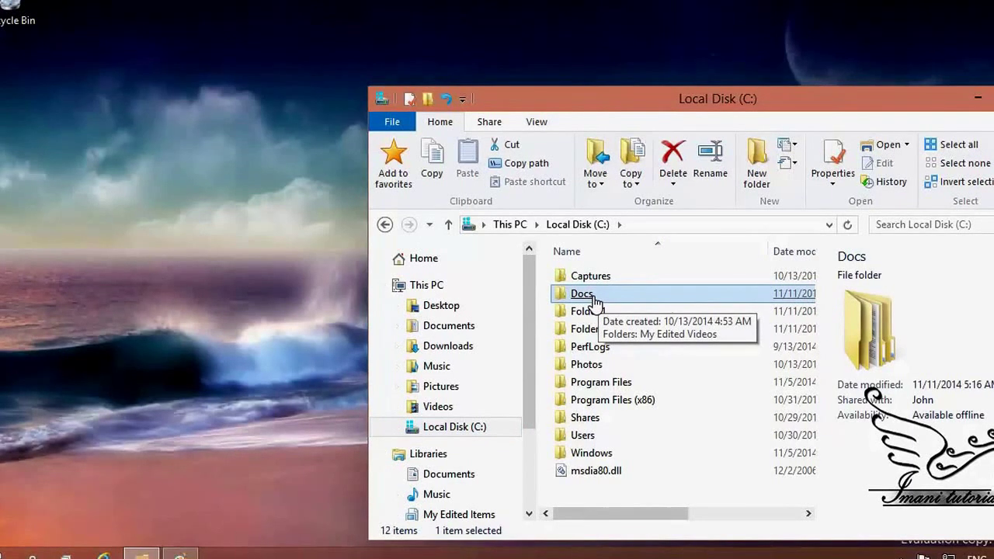
pyautogui.doubleClick(594, 298)
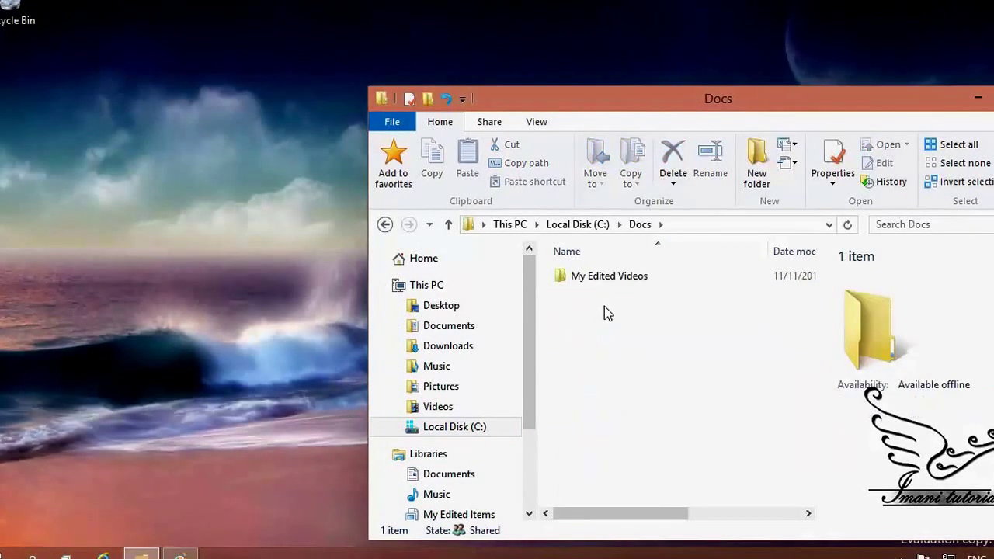
pyautogui.click(614, 280)
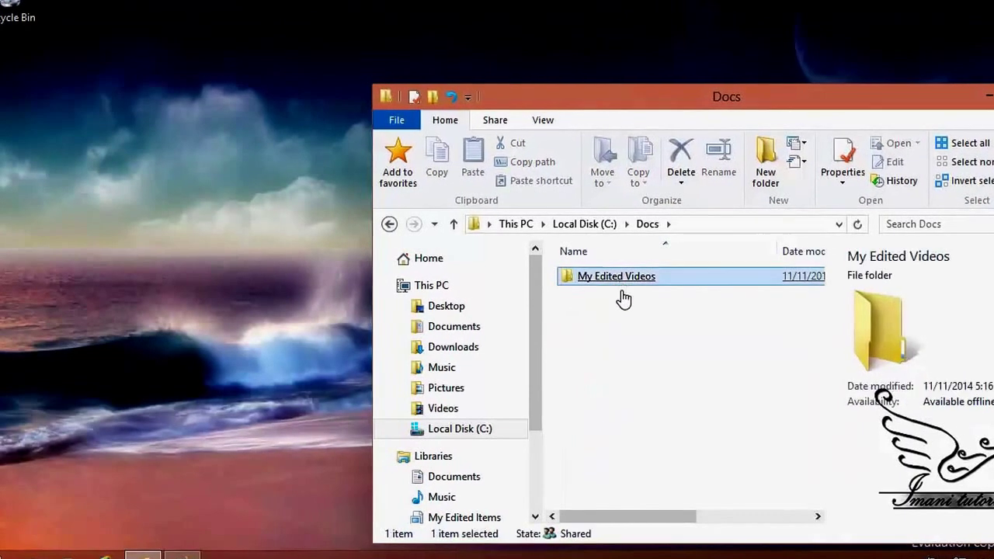
pyautogui.doubleClick(618, 280)
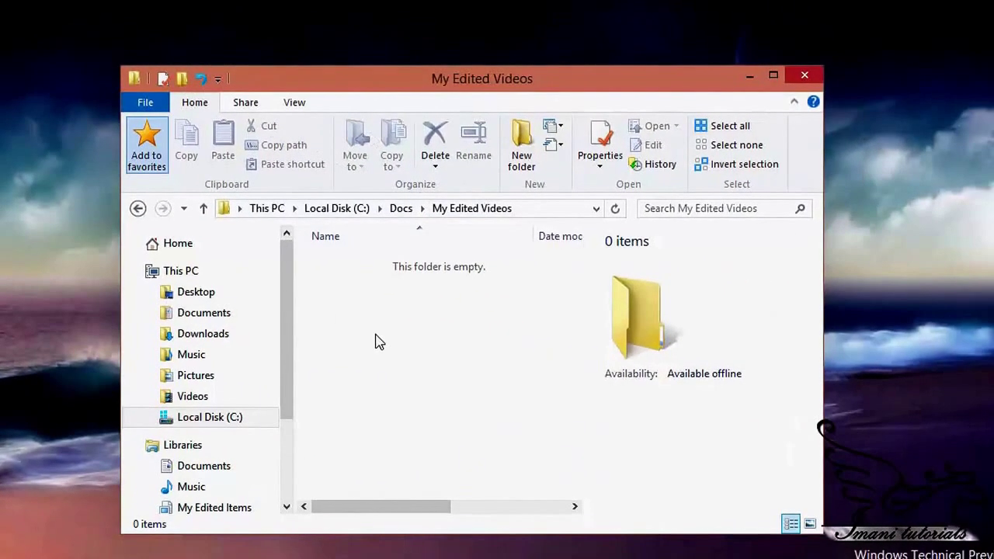
pyautogui.click(137, 209)
pyautogui.click(138, 209)
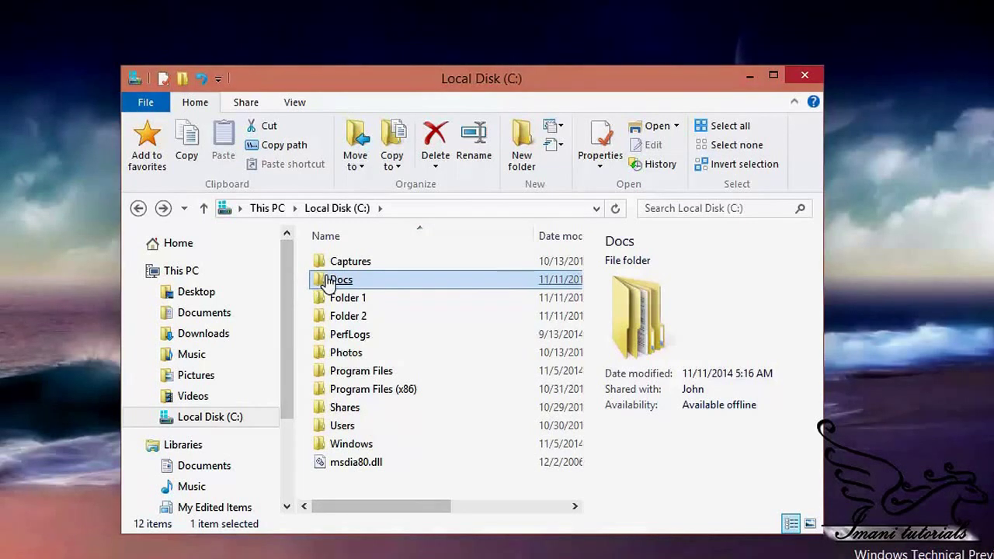
# Show the Sharing tab of the Docs folder's Properties.
pyautogui.rightClick(328, 283)
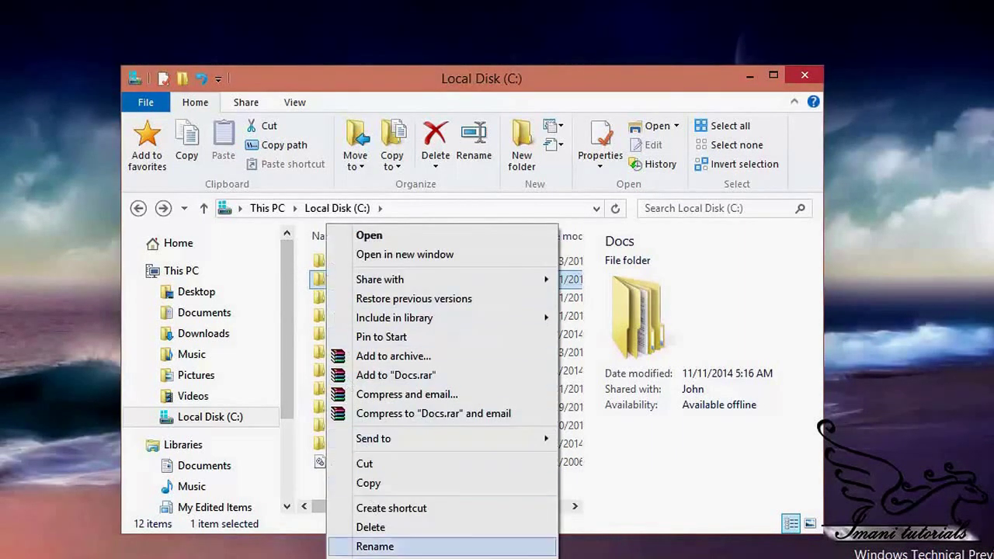
pyautogui.press('r')
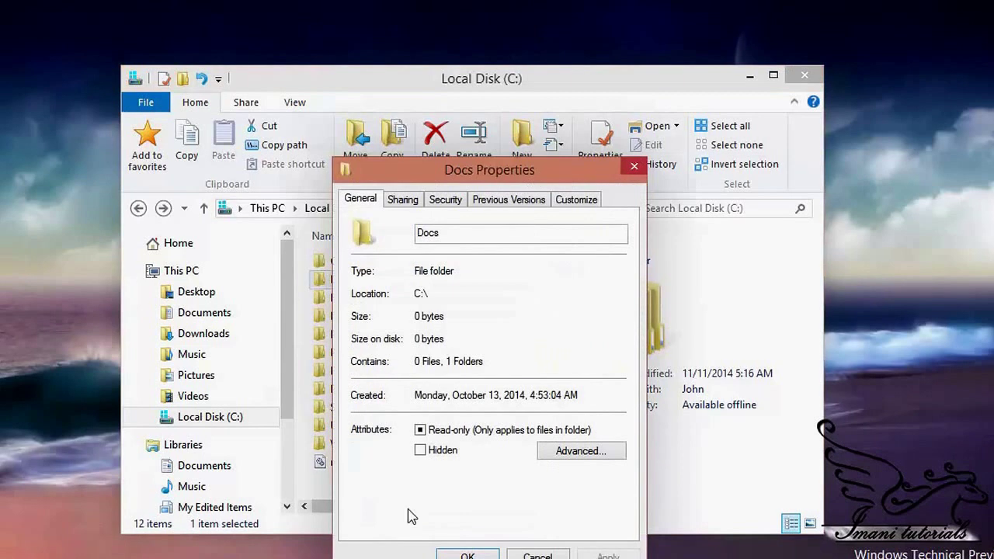
pyautogui.click(400, 204)
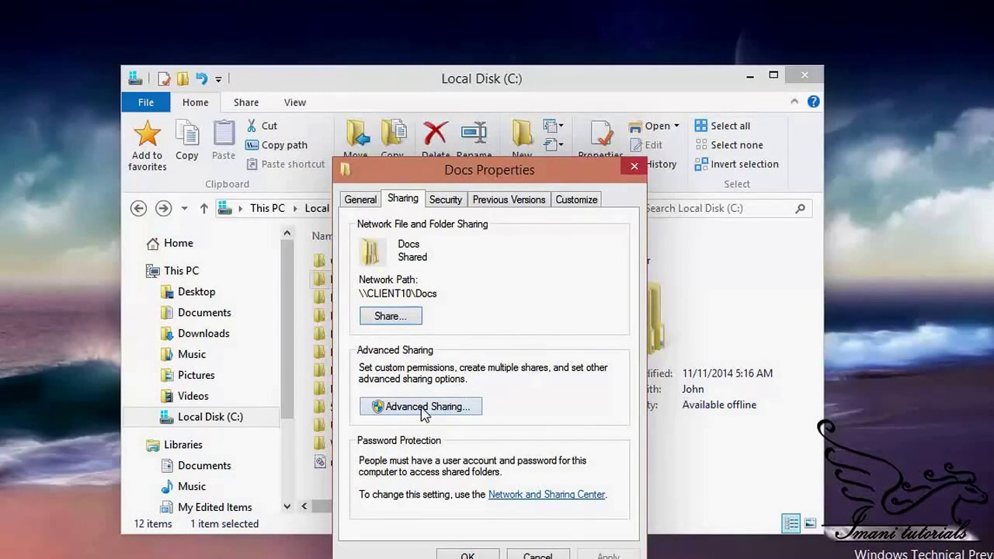
# Start sharing Docs and select another local user from the name dropdown.
pyautogui.click(407, 316)
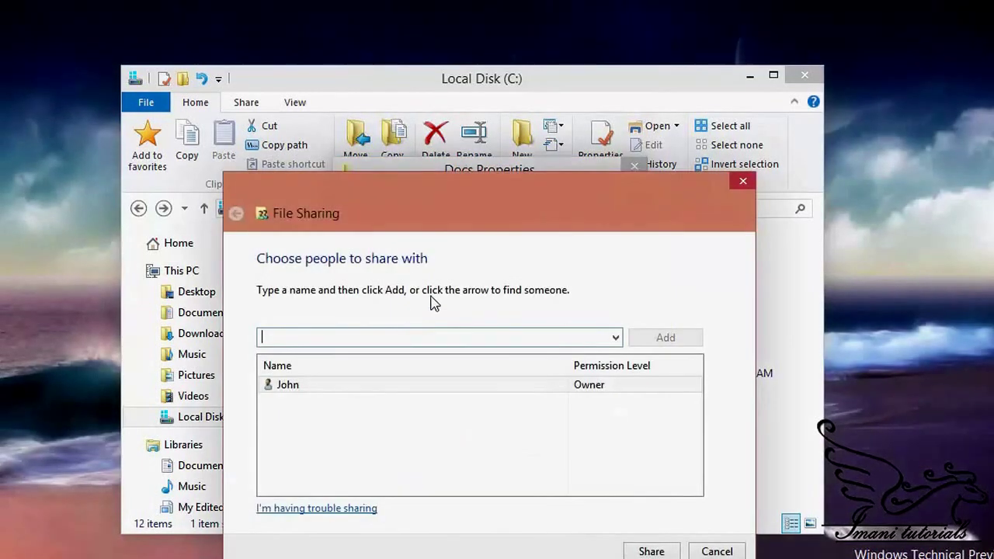
pyautogui.moveTo(432, 195); pyautogui.dragTo(398, 134)
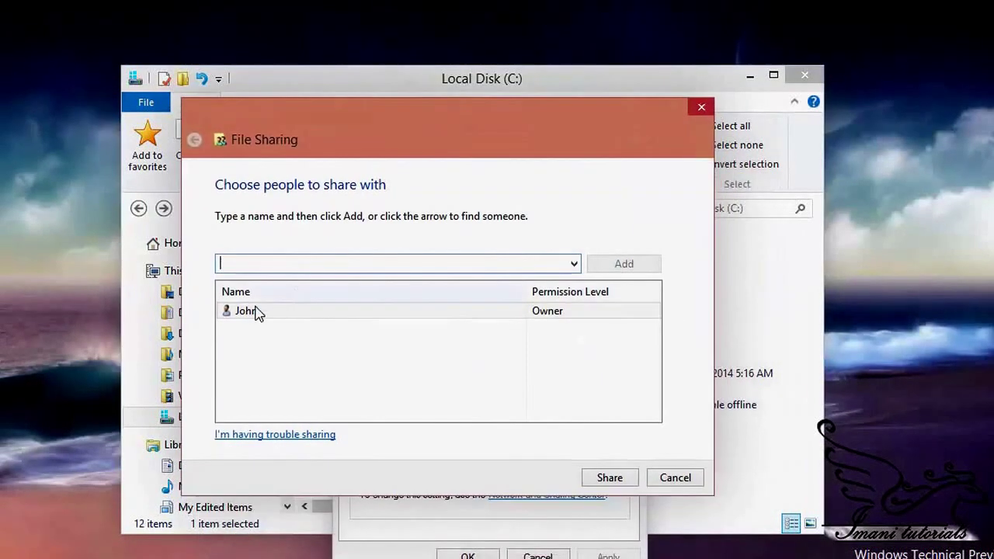
pyautogui.click(273, 311)
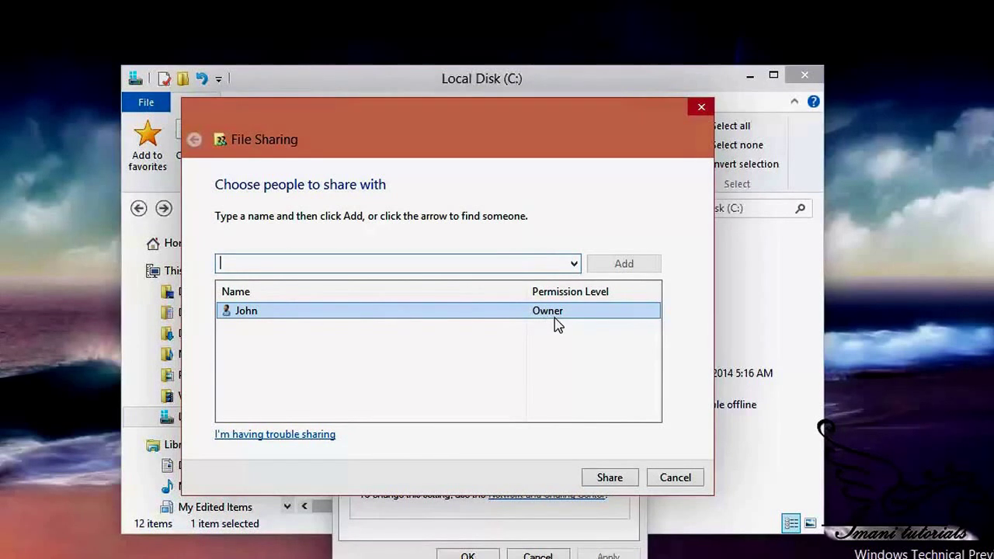
pyautogui.click(574, 265)
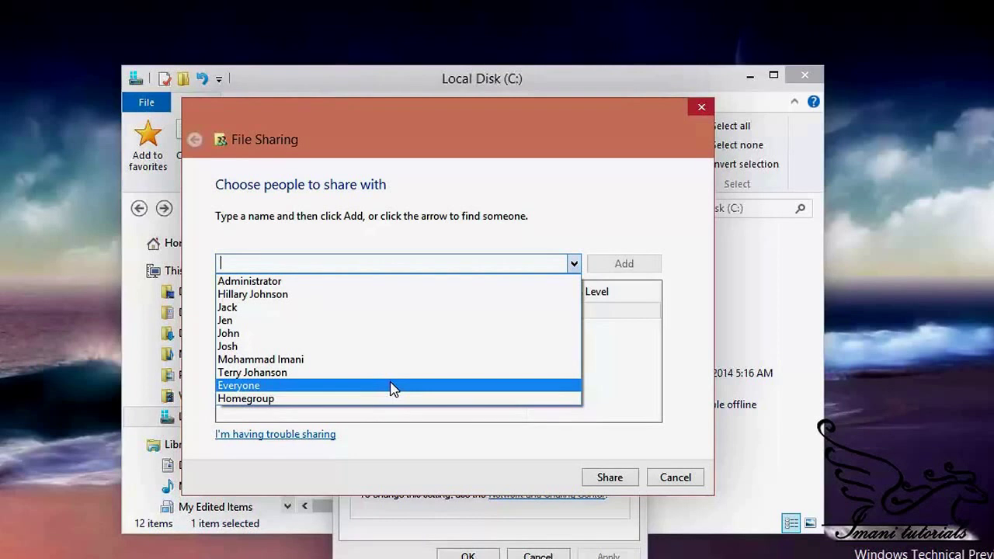
pyautogui.click(318, 320)
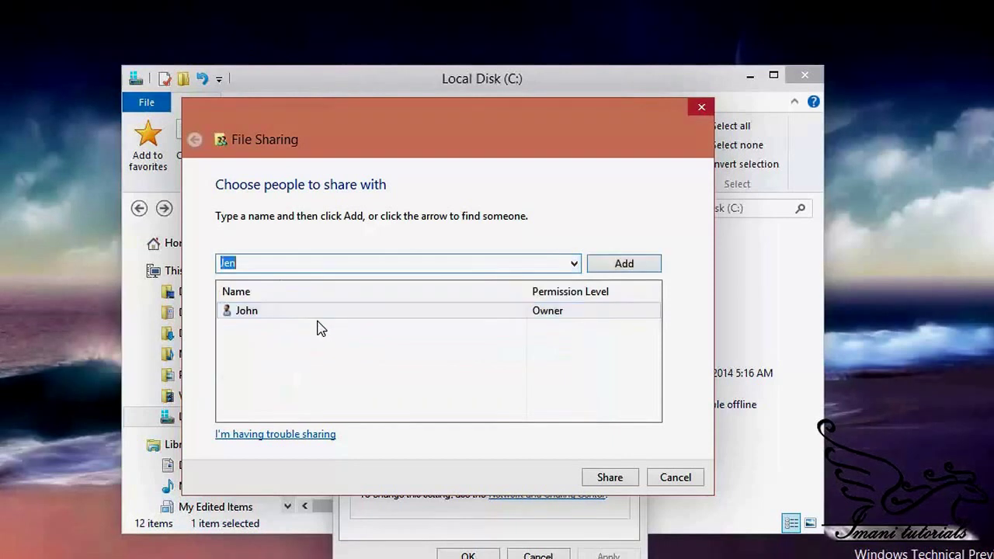
# Add the selected user to the Docs share list at Read and open their permission menu.
pyautogui.click(601, 272)
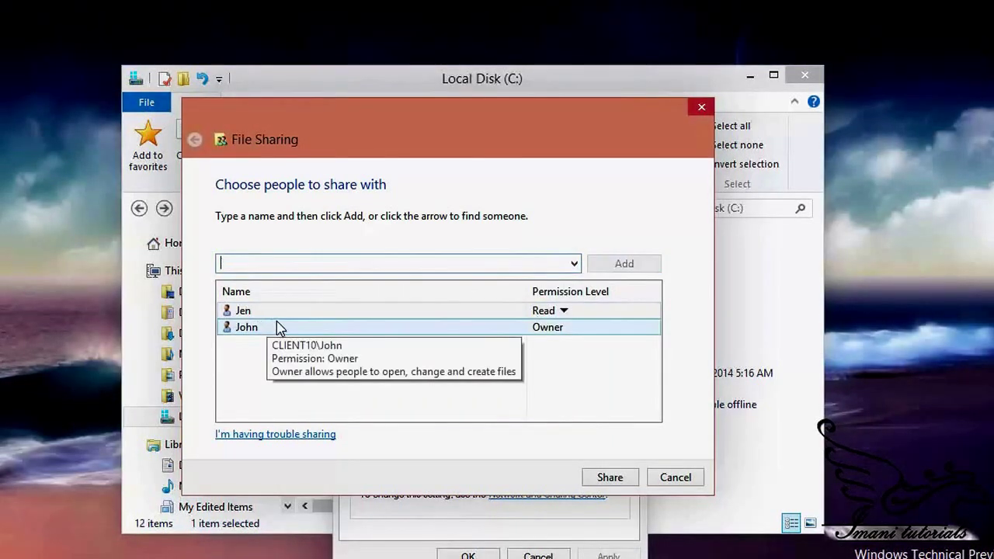
pyautogui.moveTo(402, 320)
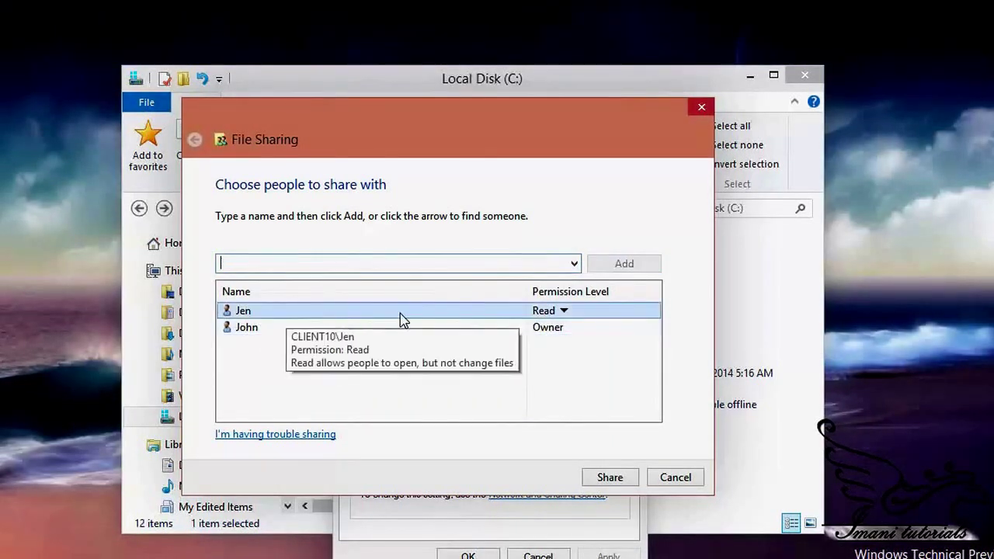
pyautogui.click(564, 312)
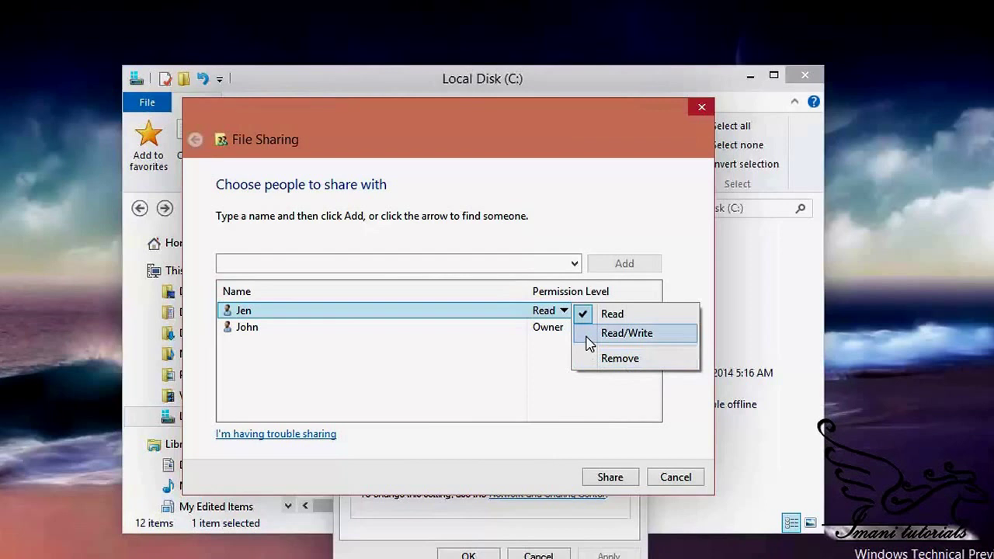
# Set the added user to Read/Write and share Docs at \\CLIENT10\Docs.
pyautogui.click(613, 334)
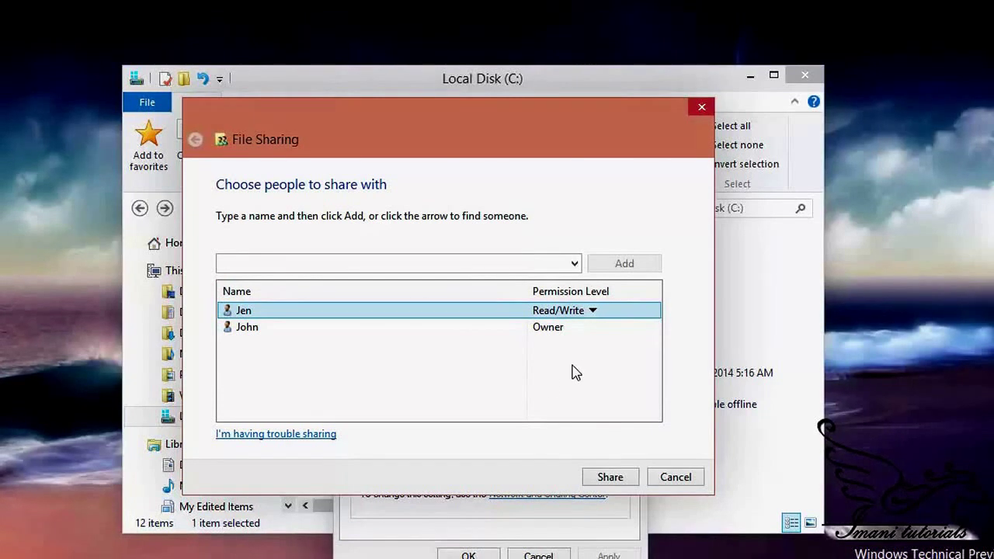
pyautogui.click(609, 477)
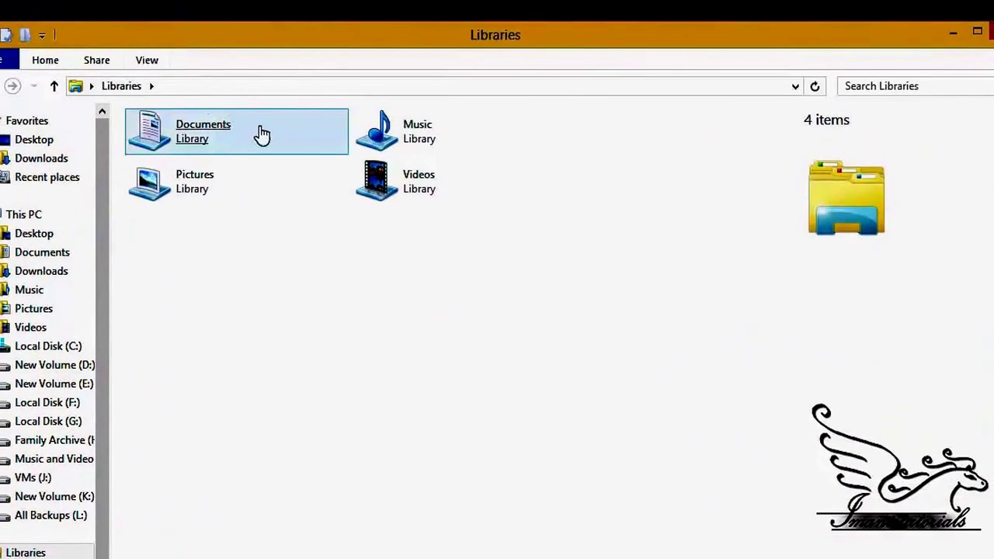
# Go to \\client10 in the address bar to list its network shares.
pyautogui.click(236, 120)
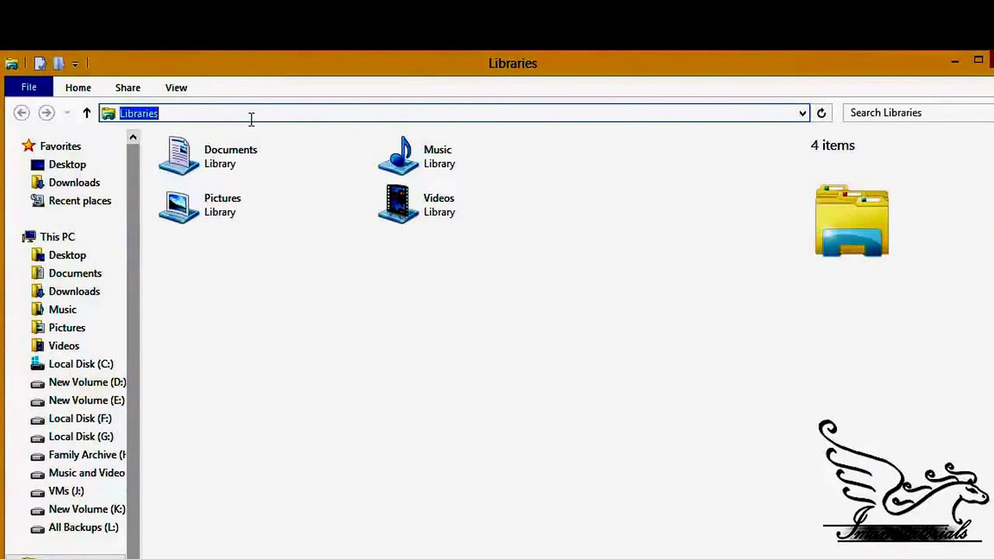
pyautogui.write('\\\\')
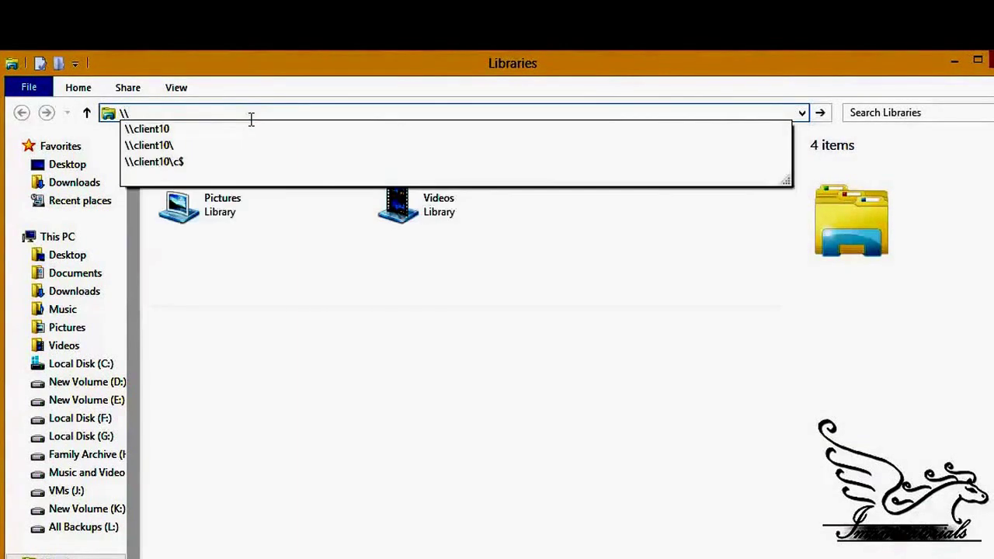
pyautogui.write('clie')
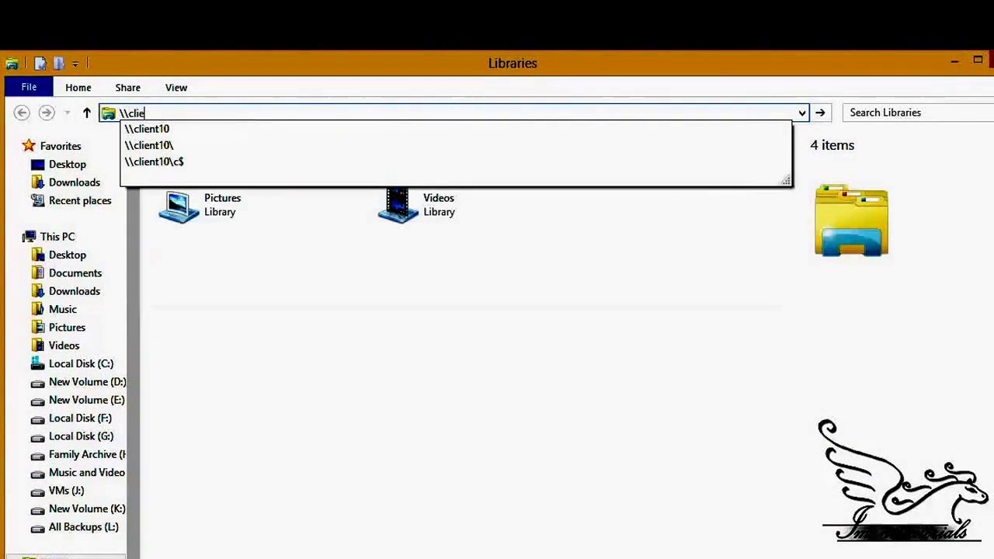
pyautogui.write('nt10\\')
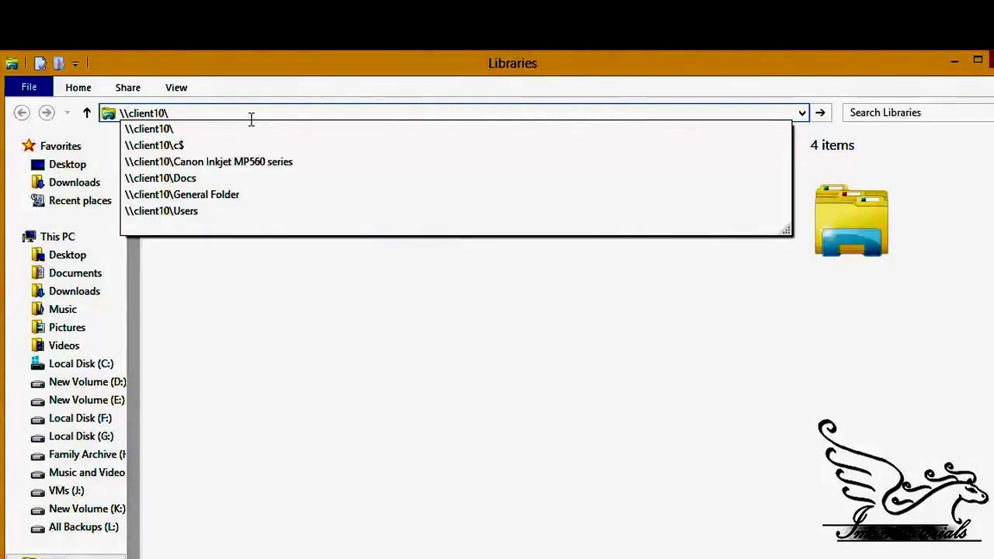
pyautogui.write('docs')
pyautogui.click(251, 117)
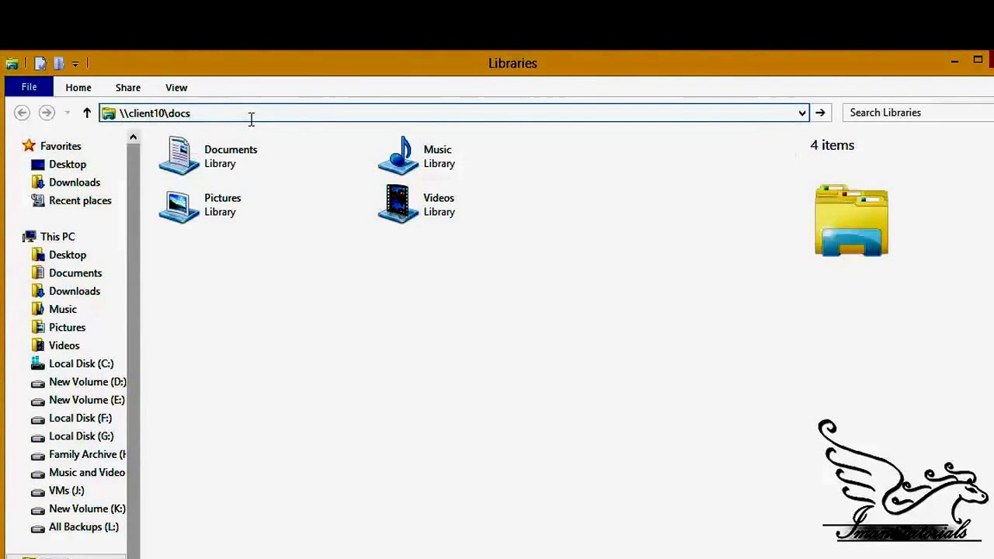
pyautogui.press('BackSpace')
pyautogui.press('BackSpace')
pyautogui.press('BackSpace')
pyautogui.press('BackSpace')
pyautogui.press('BackSpace')
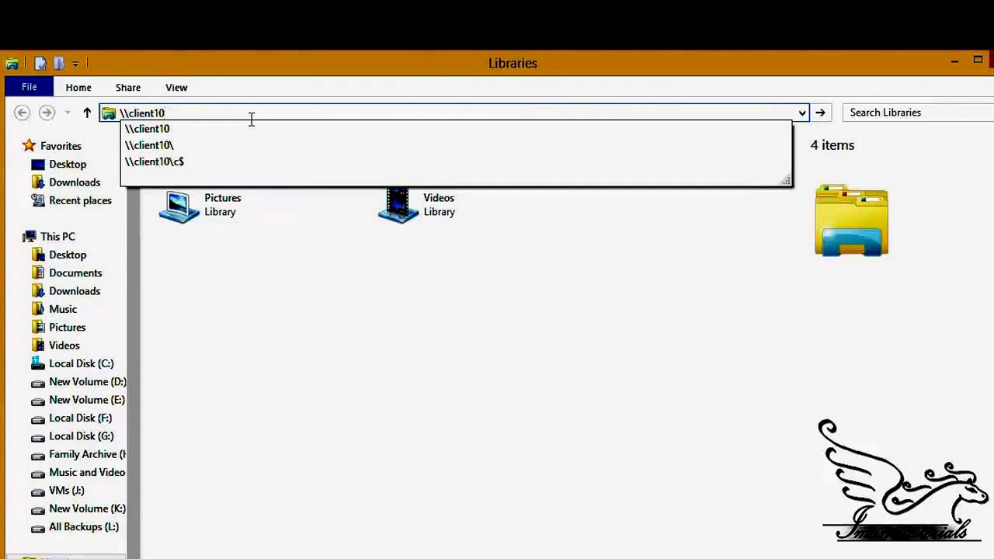
pyautogui.press('Return')
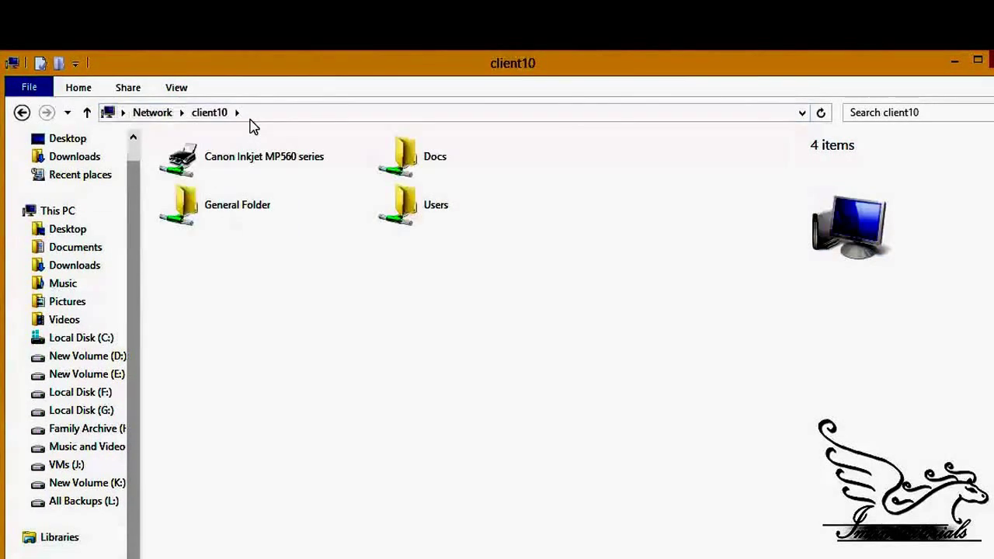
# Open the Docs share on client10 and its empty My Edited Videos folder.
pyautogui.click(257, 165)
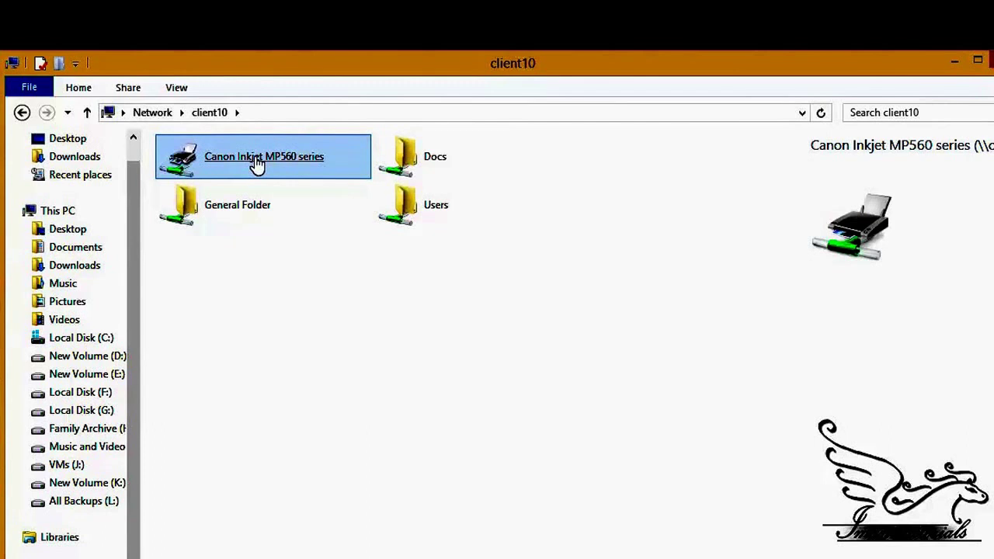
pyautogui.click(250, 218)
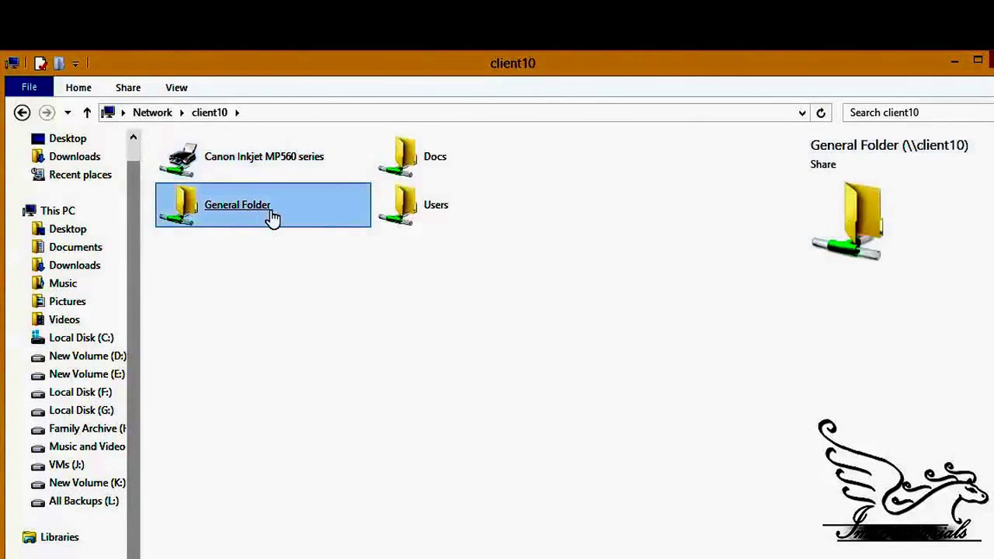
pyautogui.click(423, 225)
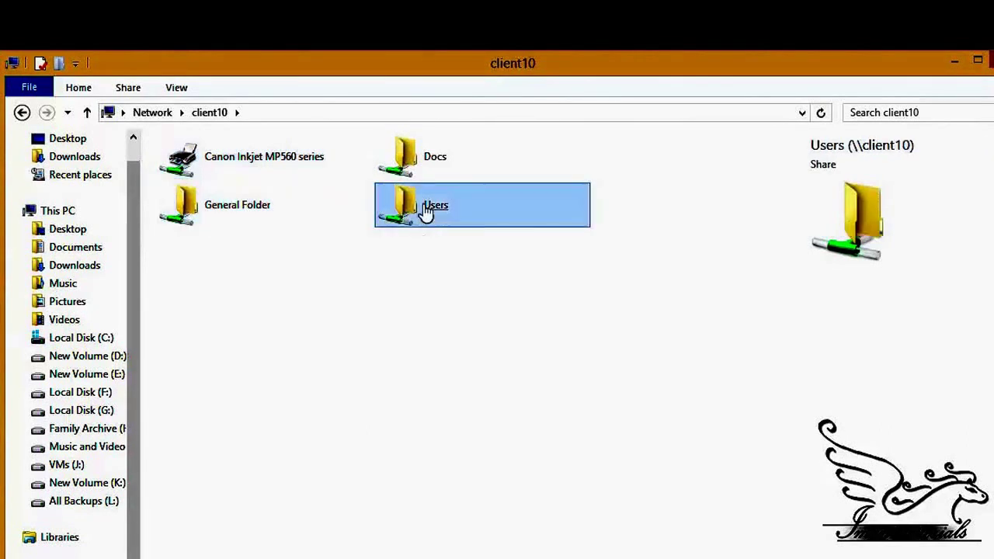
pyautogui.click(433, 177)
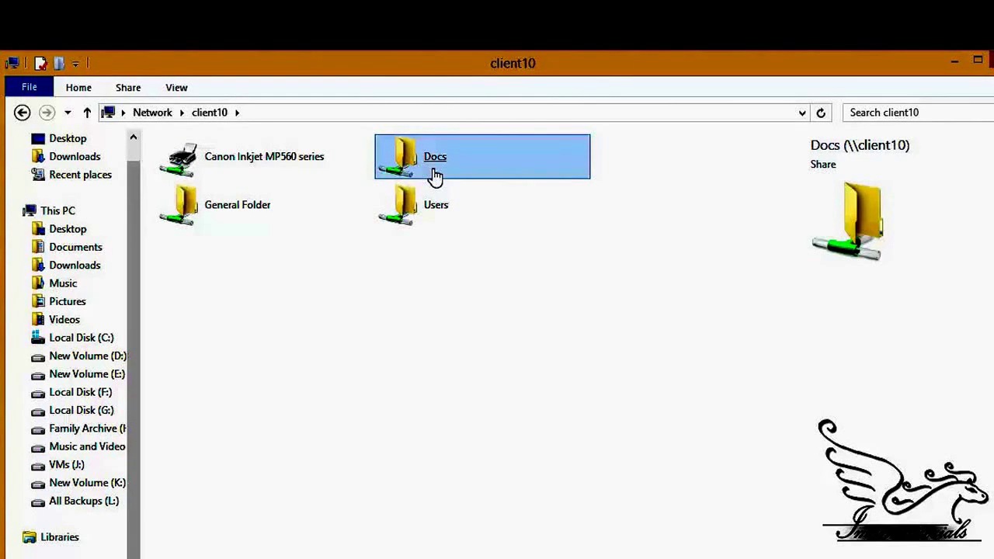
pyautogui.doubleClick(433, 174)
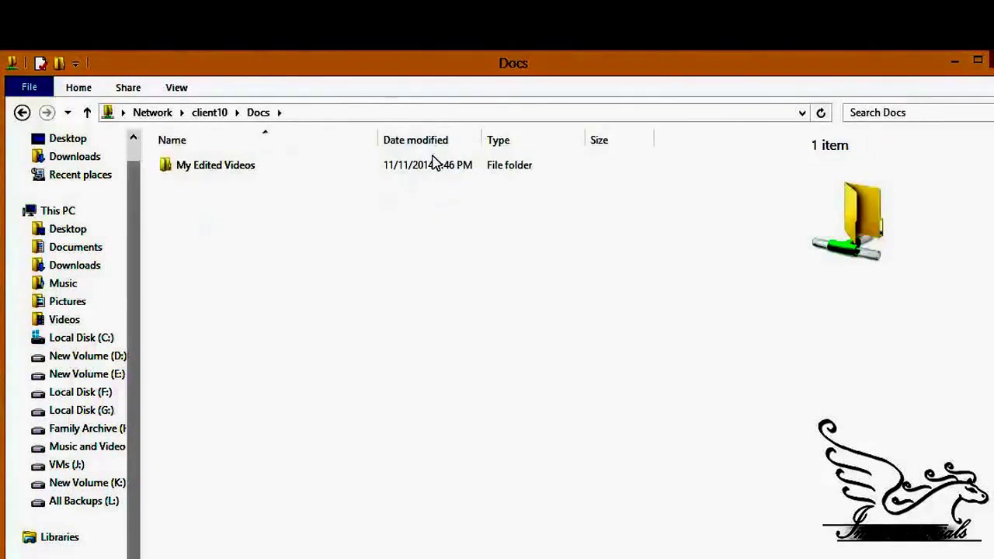
pyautogui.click(228, 175)
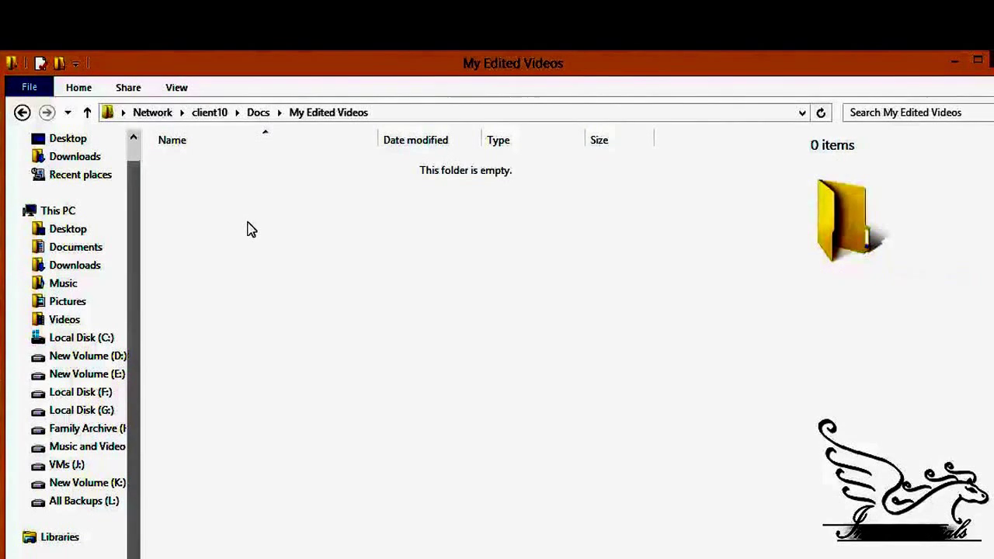
pyautogui.rightClick(216, 199)
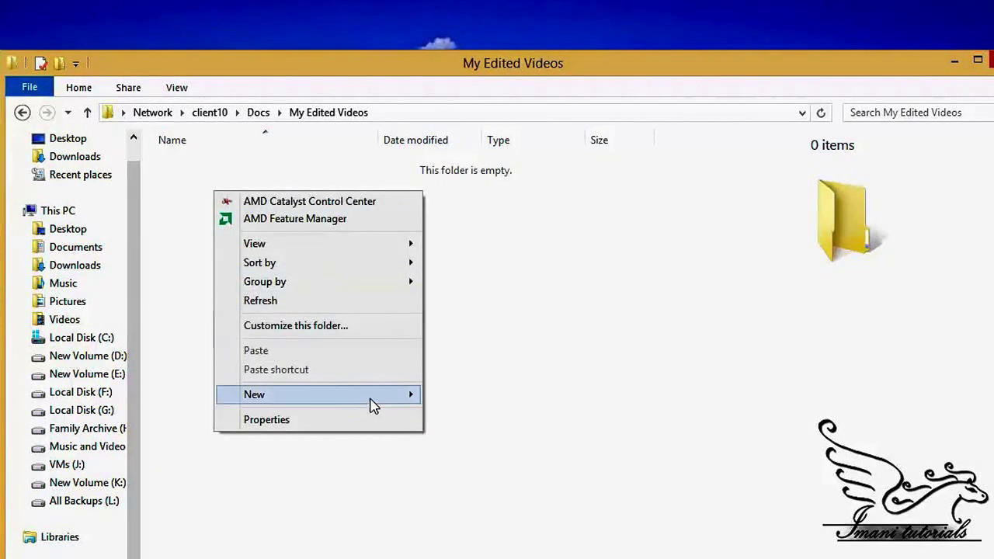
pyautogui.moveTo(380, 402)
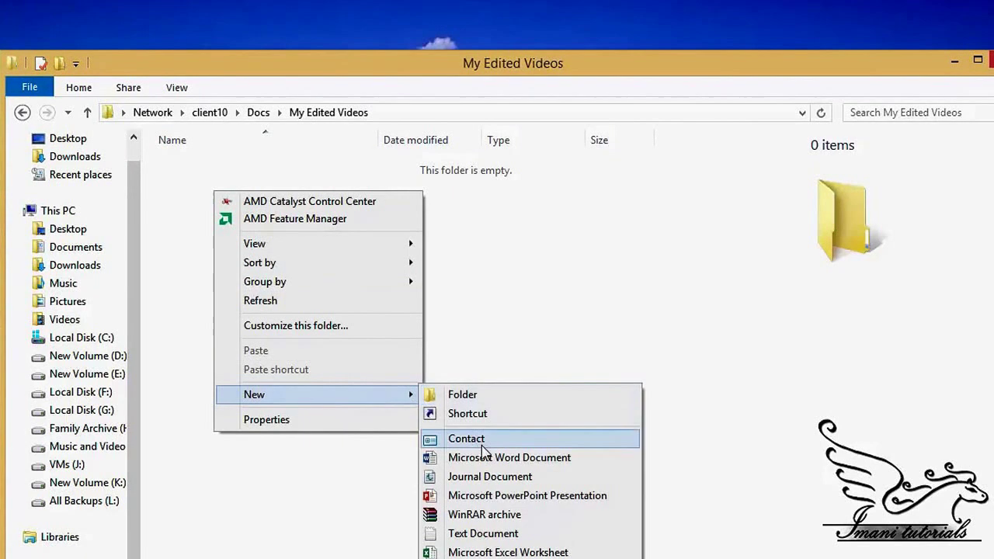
pyautogui.click(503, 535)
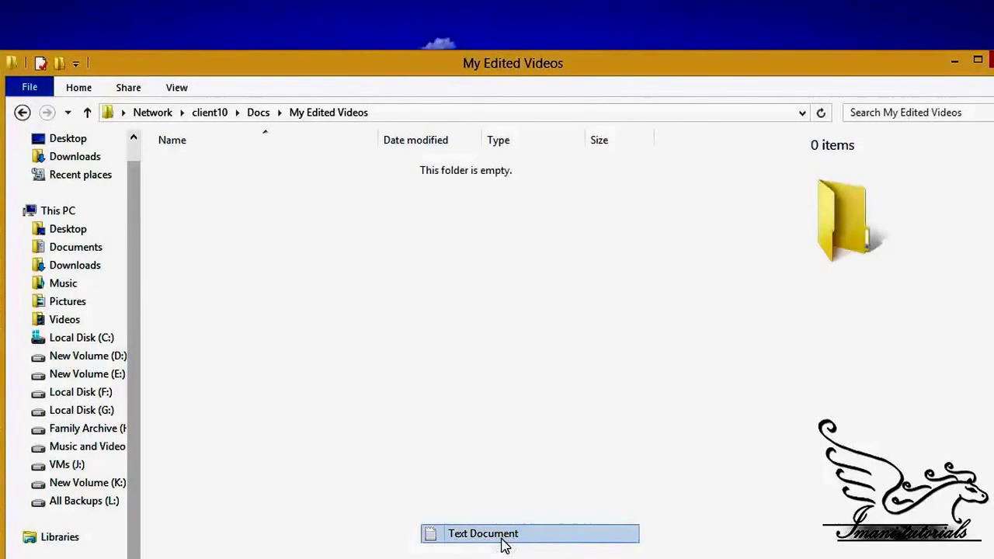
pyautogui.click(346, 324)
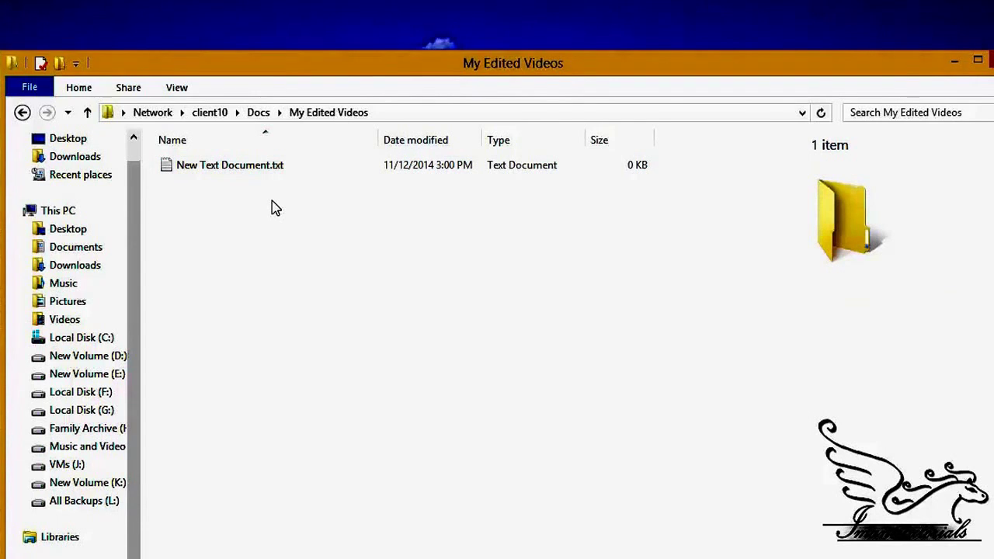
pyautogui.click(221, 175)
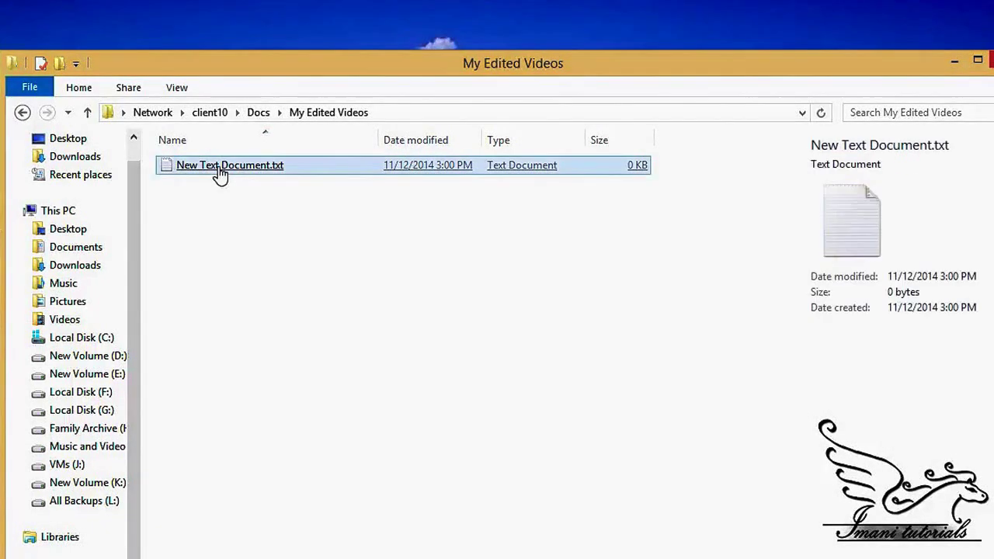
pyautogui.rightClick(223, 177)
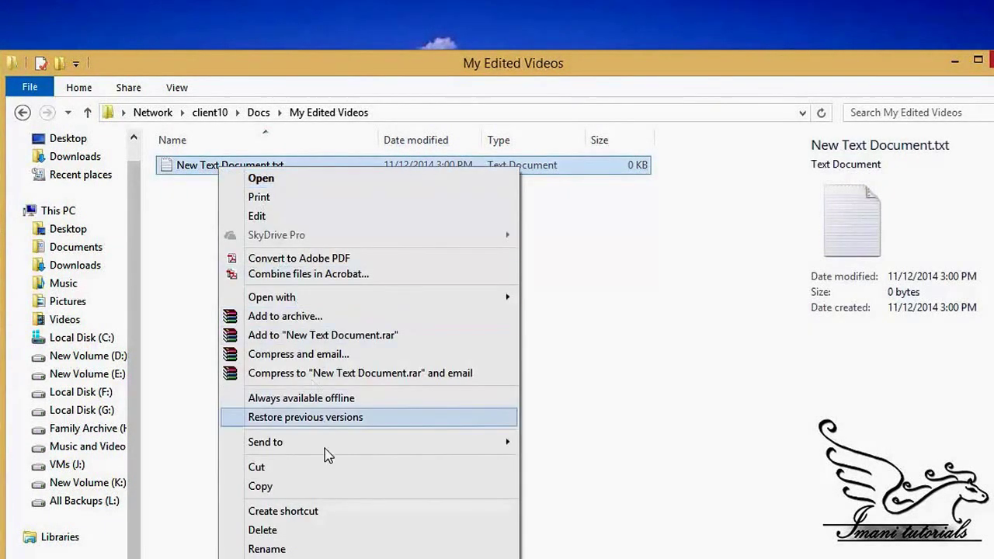
pyautogui.click(339, 532)
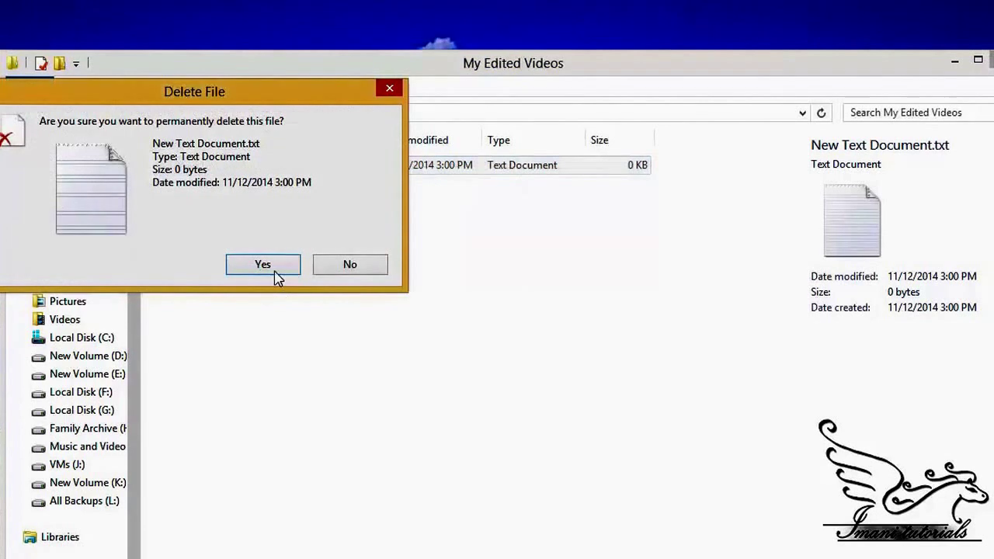
pyautogui.click(271, 269)
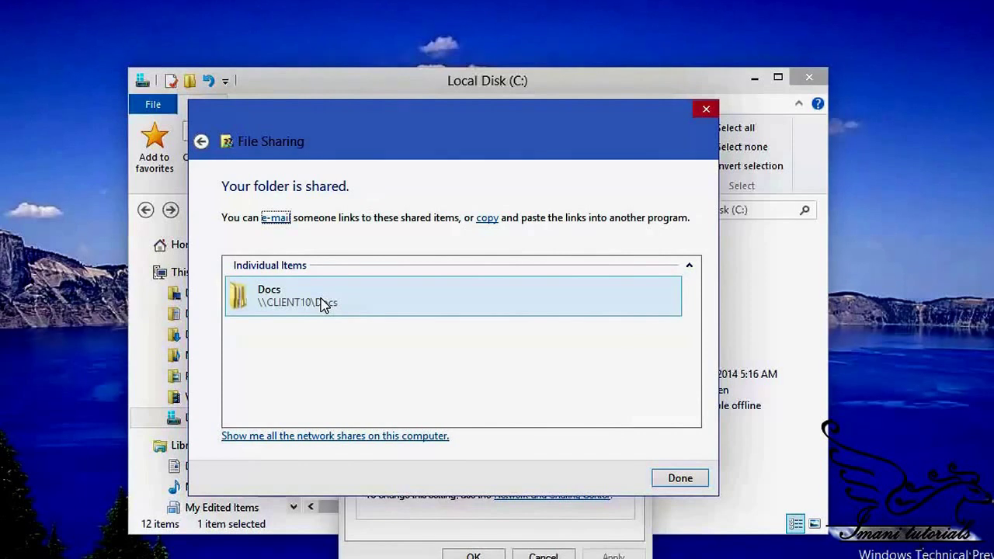
# Close the File Sharing confirmation with Done, returning to the Docs Sharing tab.
pyautogui.click(679, 479)
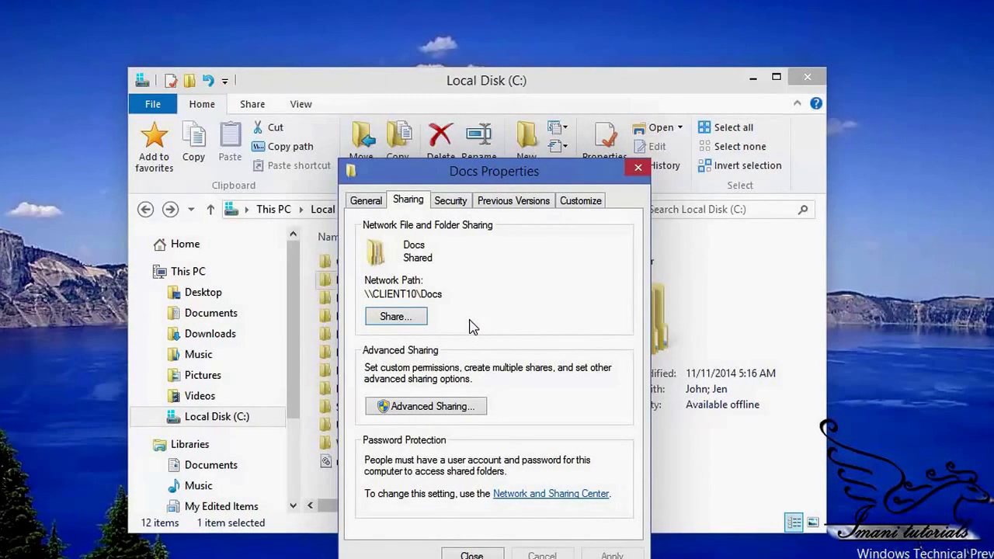
# Remove the extra user from the Docs share list and share the folder with only the owner.
pyautogui.click(406, 320)
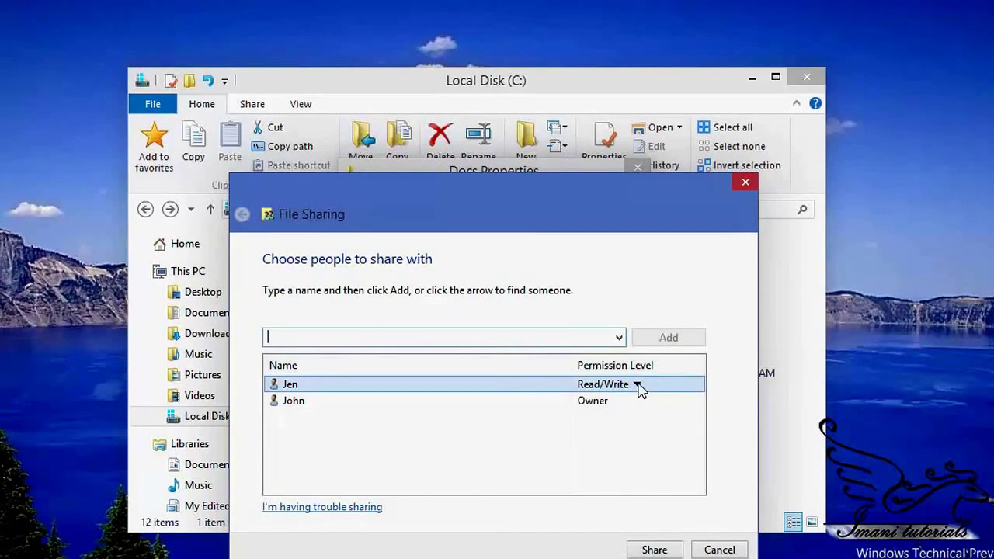
pyautogui.click(621, 340)
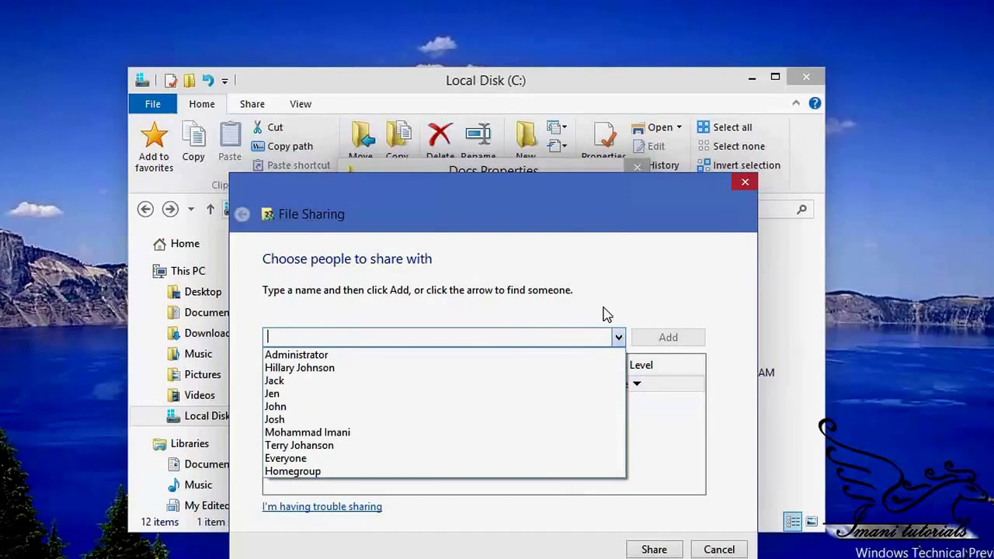
pyautogui.click(602, 314)
pyautogui.click(638, 386)
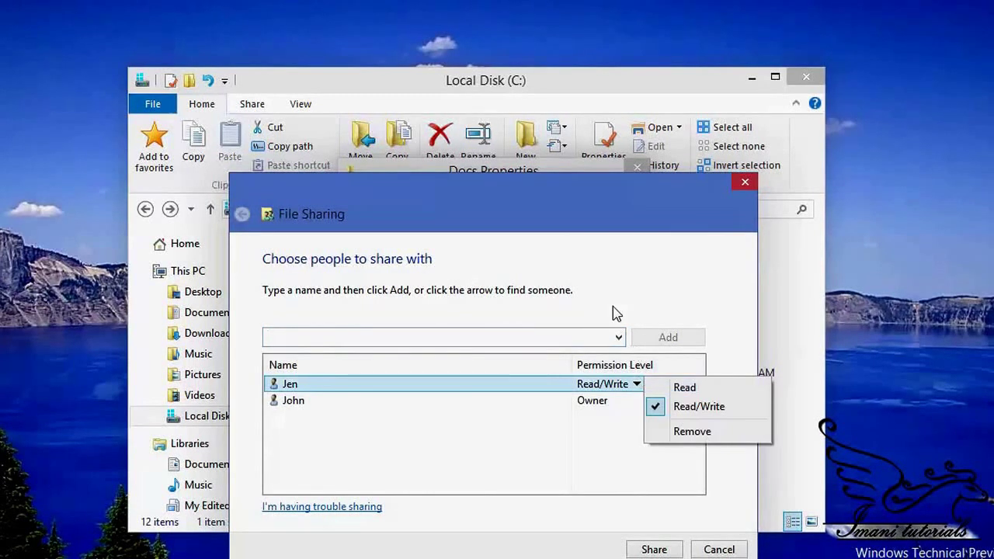
pyautogui.click(689, 432)
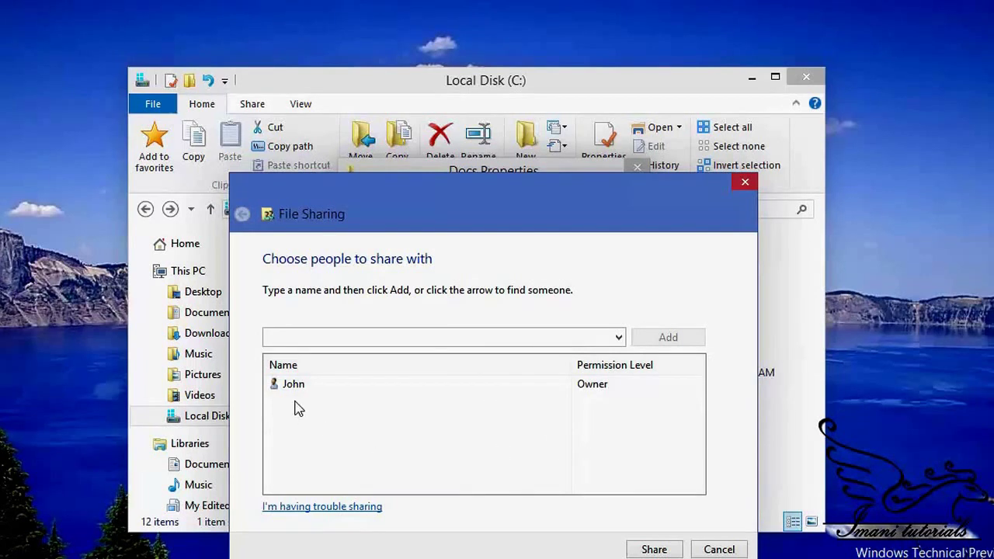
pyautogui.click(378, 390)
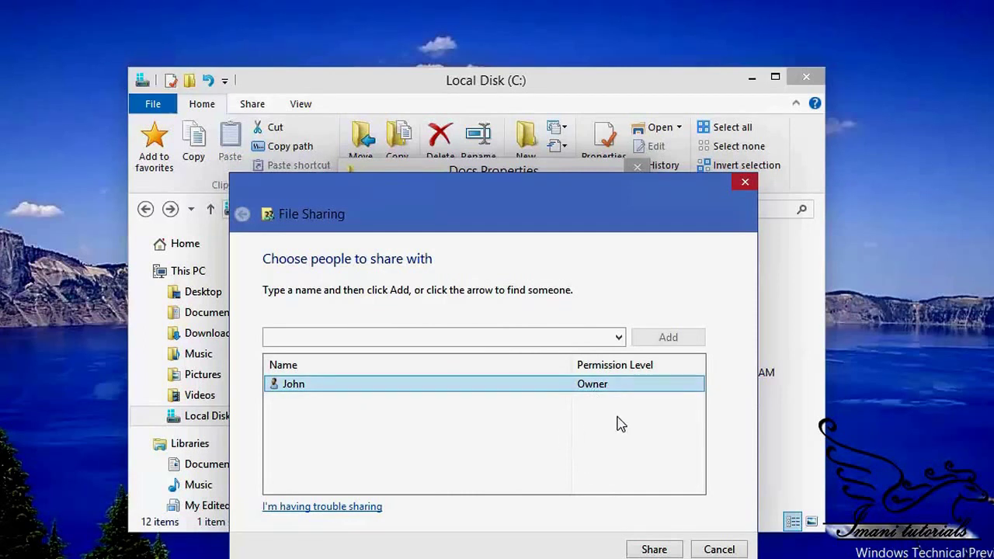
pyautogui.click(668, 548)
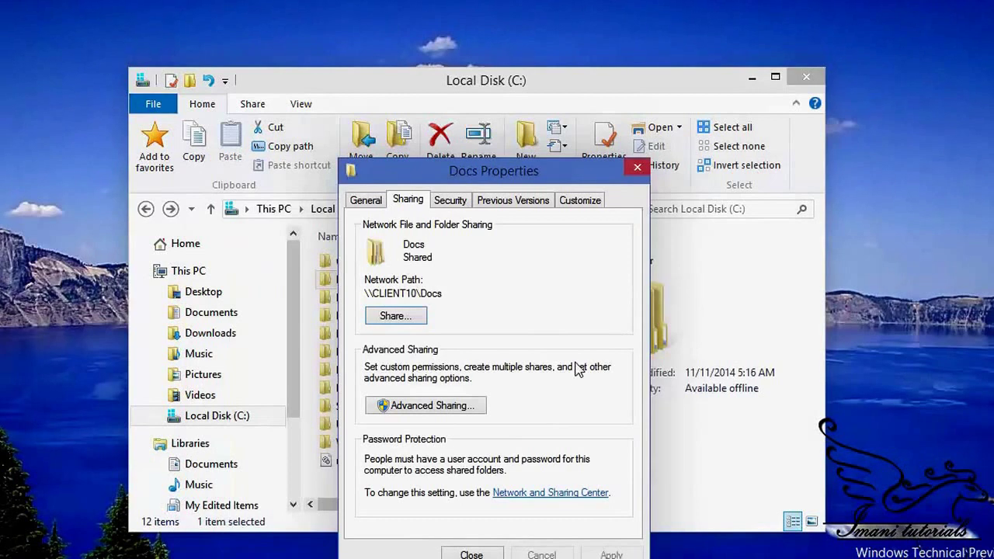
# Turn off Share this folder for Docs in Advanced Sharing, confirming the connected user's disconnection.
pyautogui.click(460, 407)
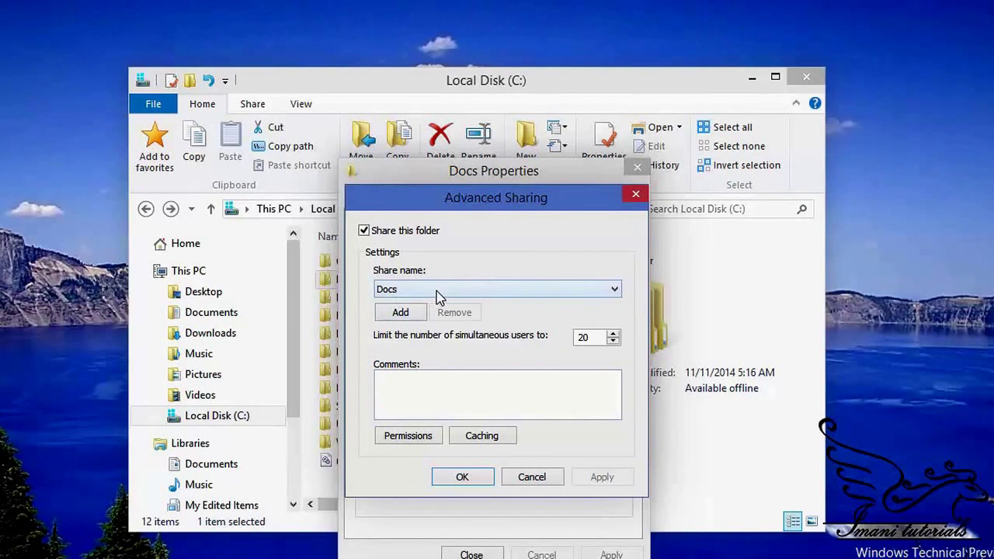
pyautogui.click(364, 231)
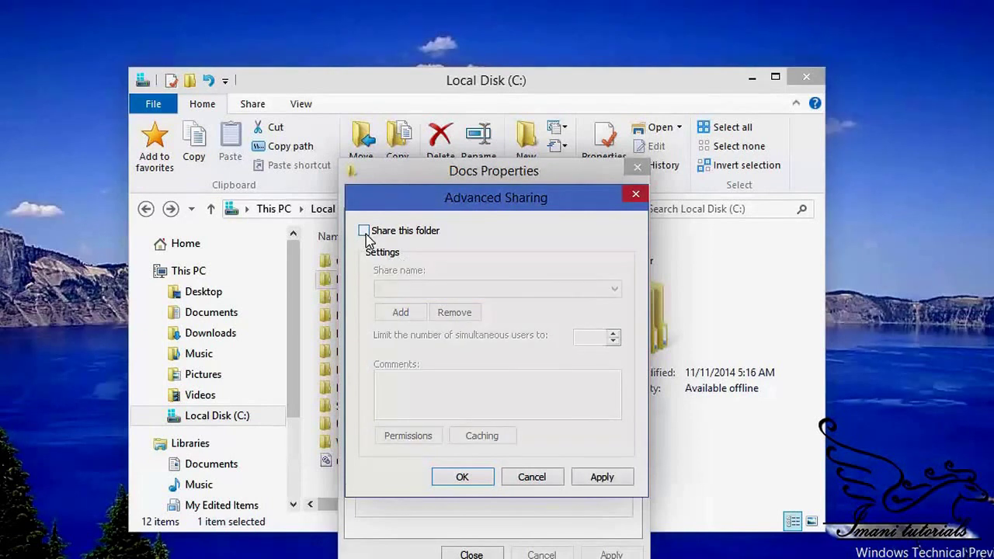
pyautogui.click(597, 482)
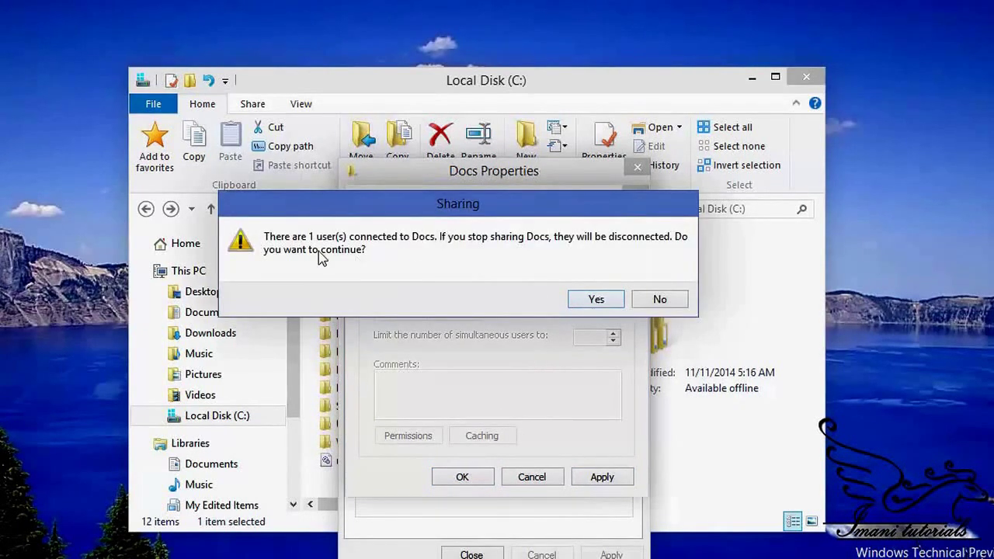
pyautogui.click(595, 301)
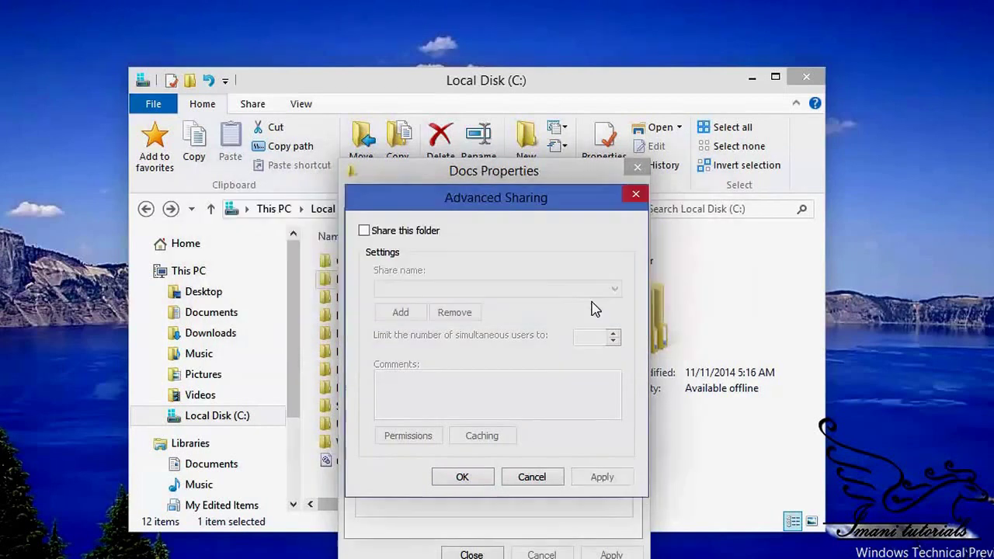
pyautogui.click(483, 477)
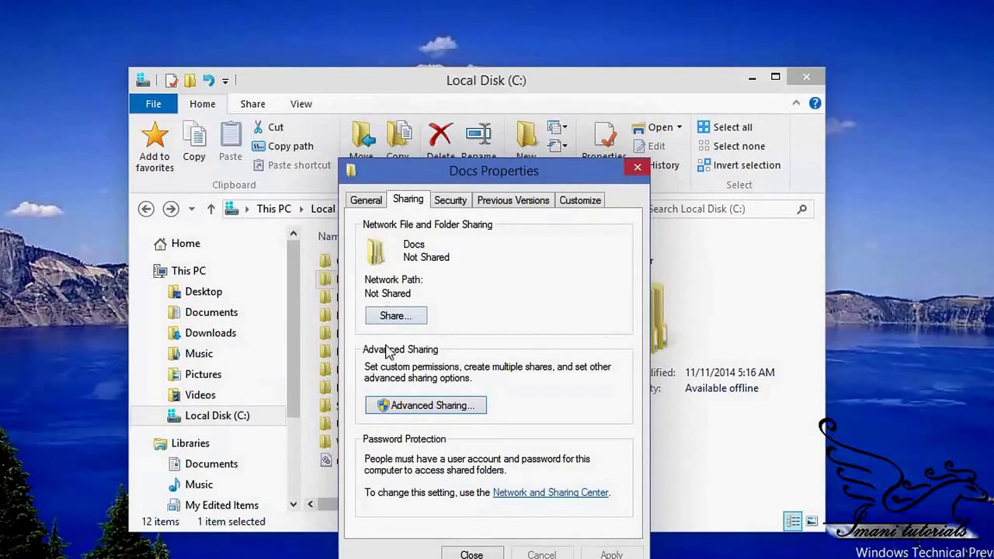
pyautogui.click(407, 410)
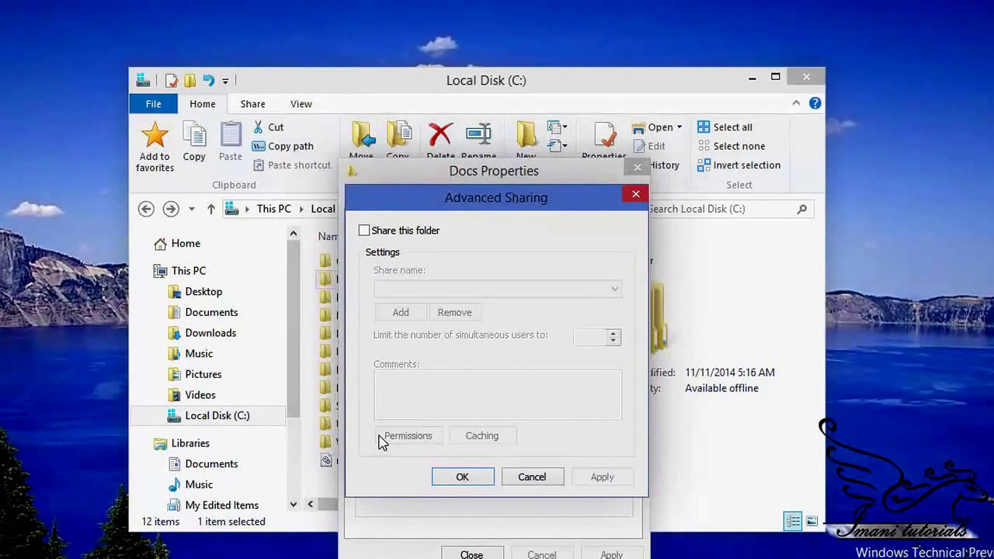
# Re-enable sharing for Docs with share name Docs and a 20-user simultaneous limit.
pyautogui.click(365, 232)
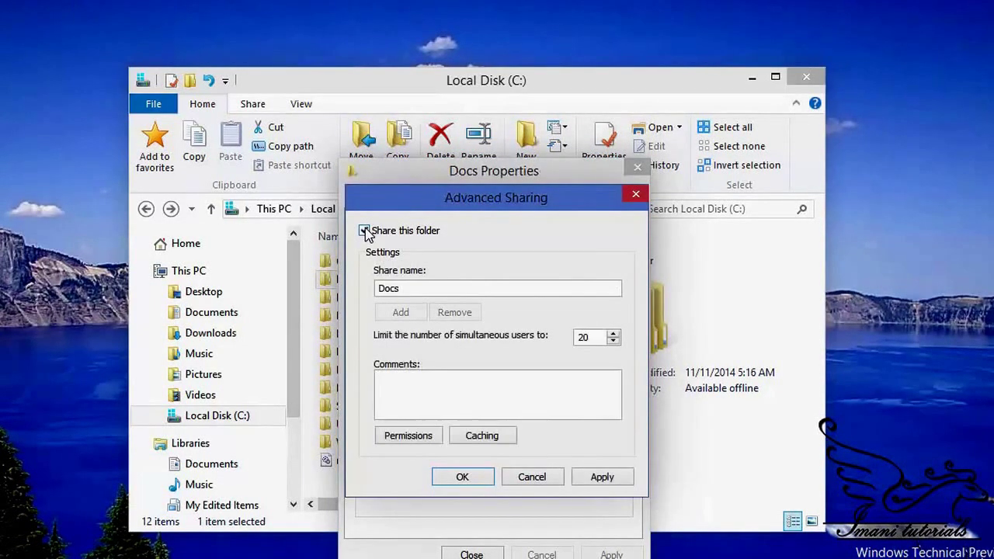
pyautogui.moveTo(422, 289); pyautogui.dragTo(352, 291)
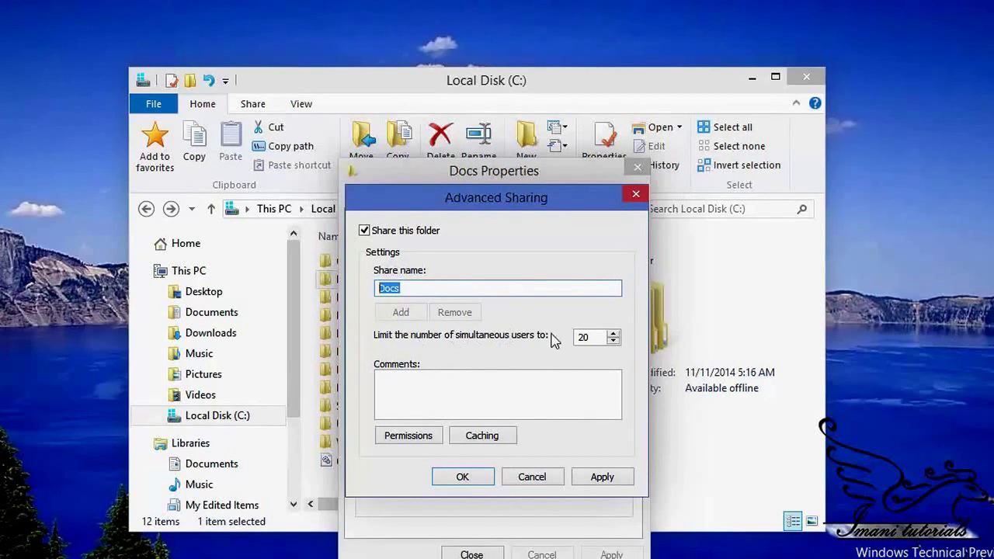
pyautogui.doubleClick(594, 336)
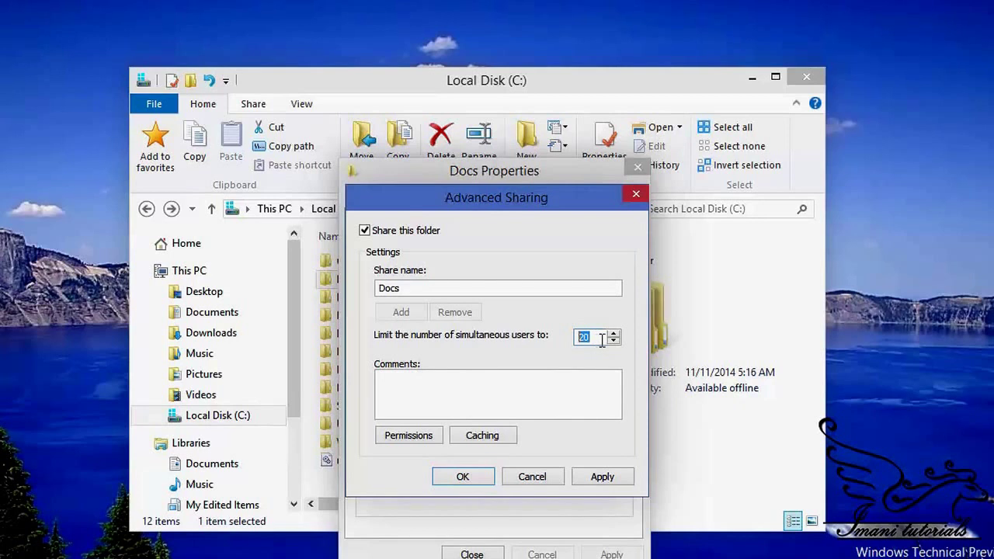
pyautogui.click(409, 436)
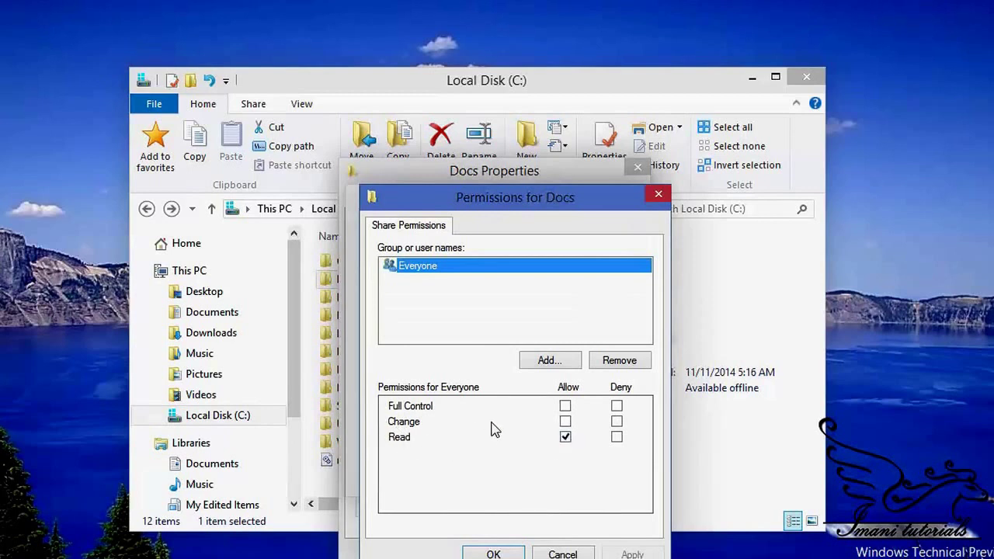
# Allow Everyone Full Control, Change and Read on the Docs share and apply the permissions.
pyautogui.click(565, 422)
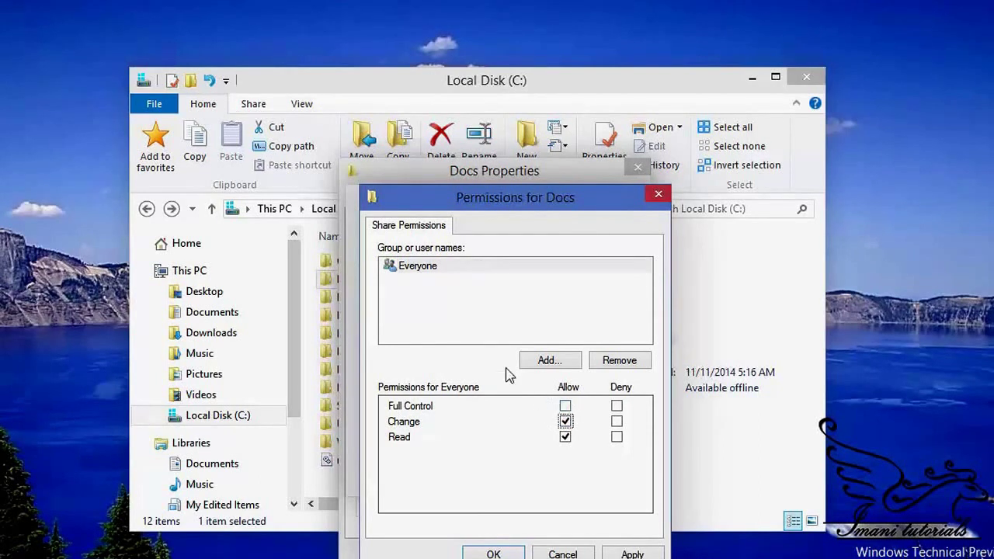
pyautogui.click(420, 276)
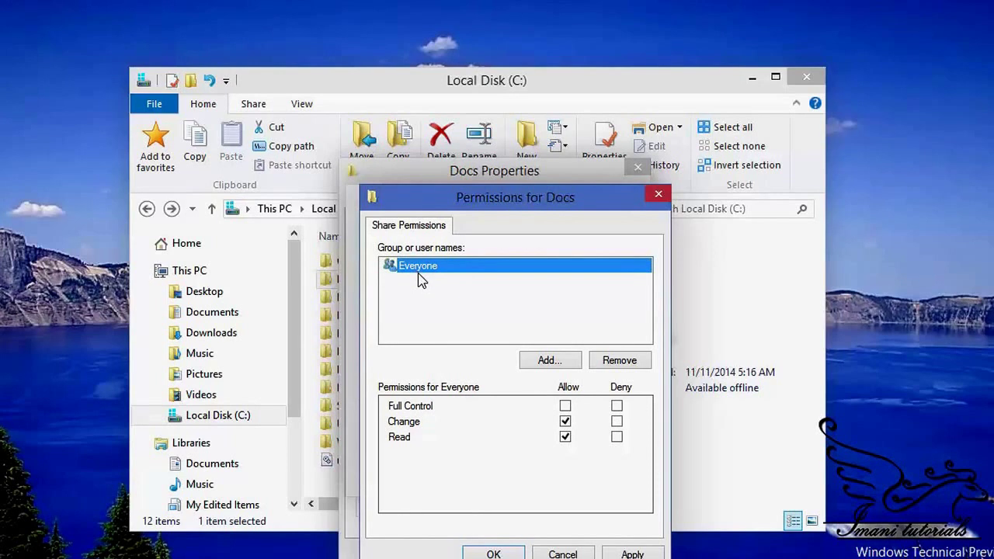
pyautogui.click(565, 407)
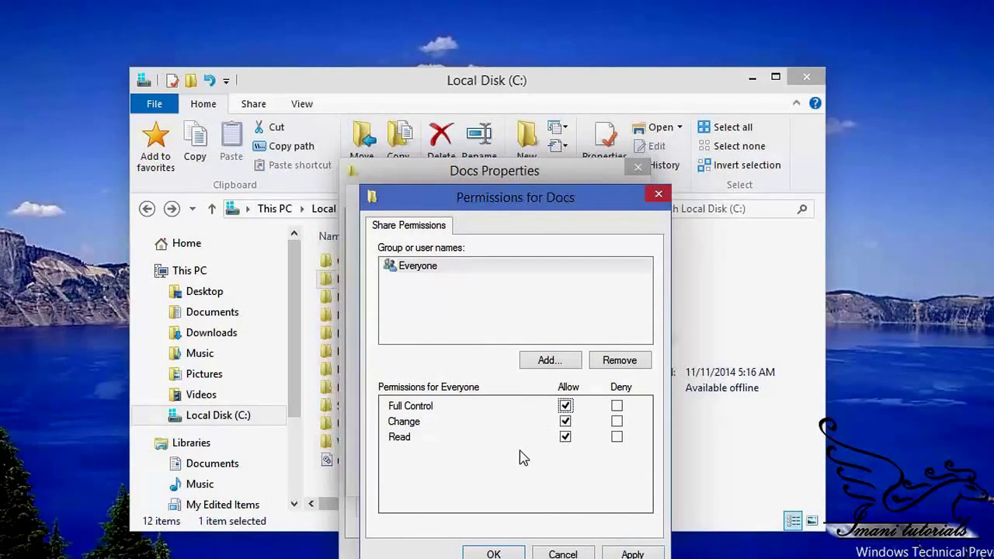
pyautogui.click(633, 553)
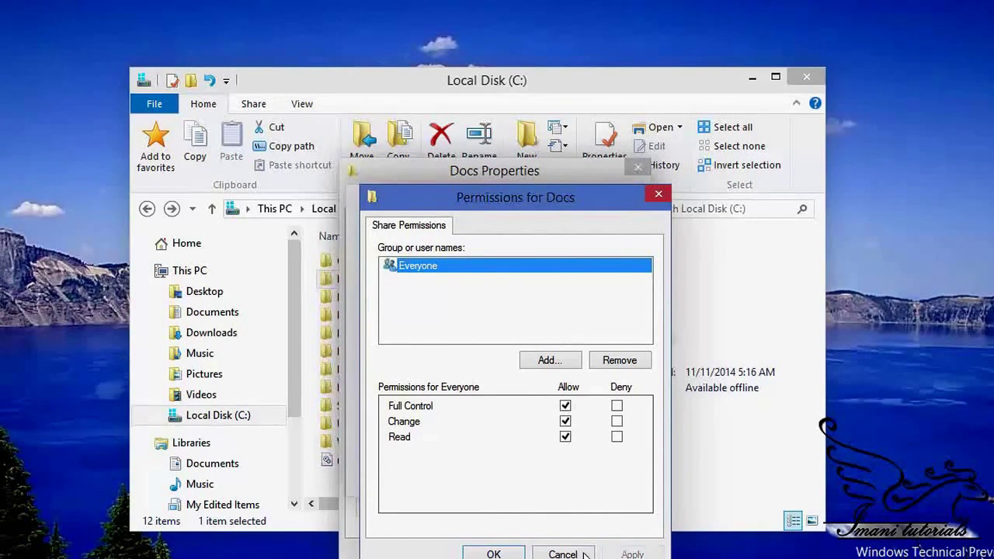
pyautogui.click(494, 554)
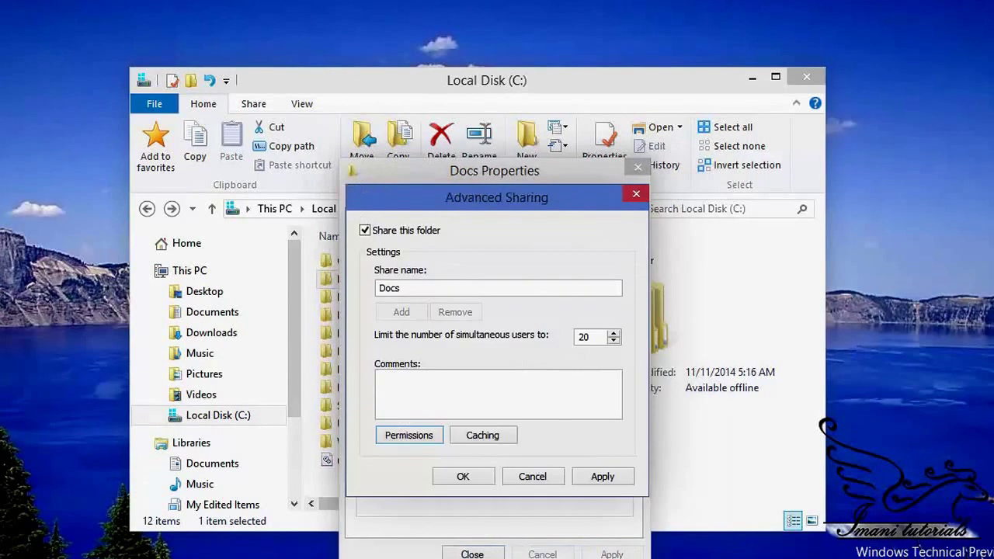
# Save the Docs advanced sharing settings and view the folder's Security permissions.
pyautogui.click(464, 477)
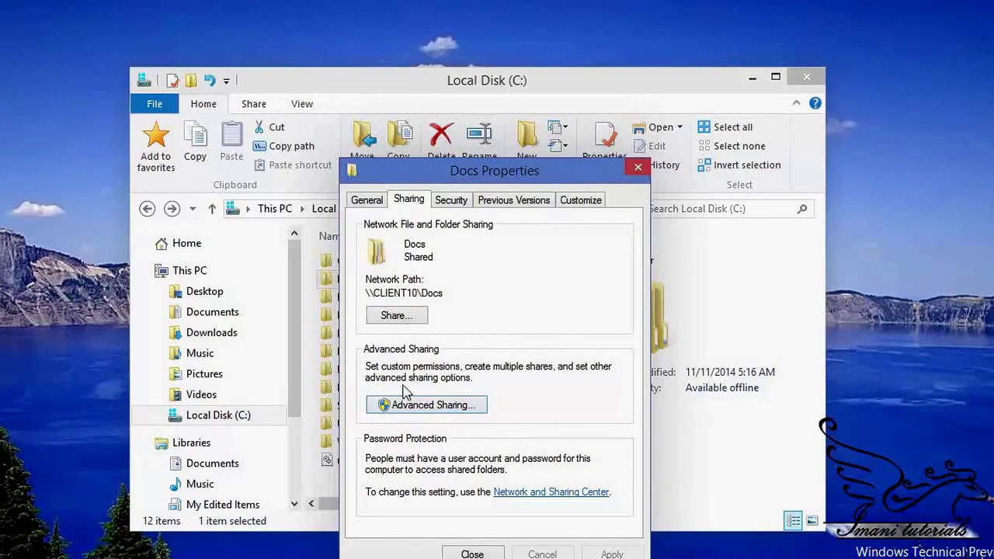
pyautogui.click(446, 203)
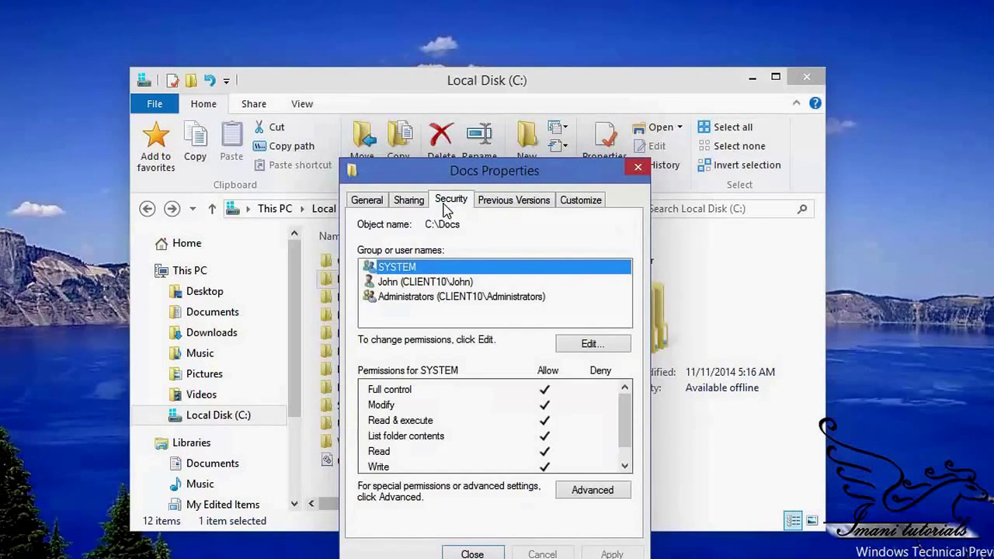